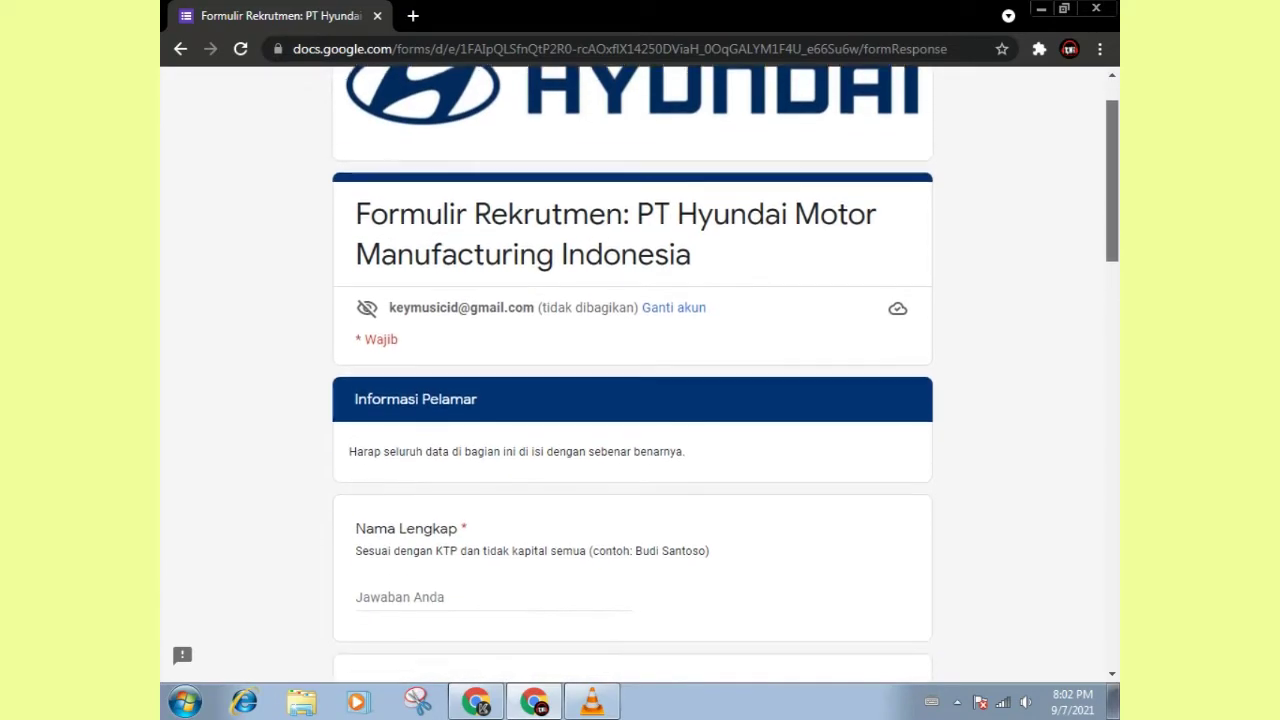
# Step: Enter the applicant's full name, choose gender Laki-laki and birth date 10/10/2000
pyautogui.scroll(-9, 632, 375)
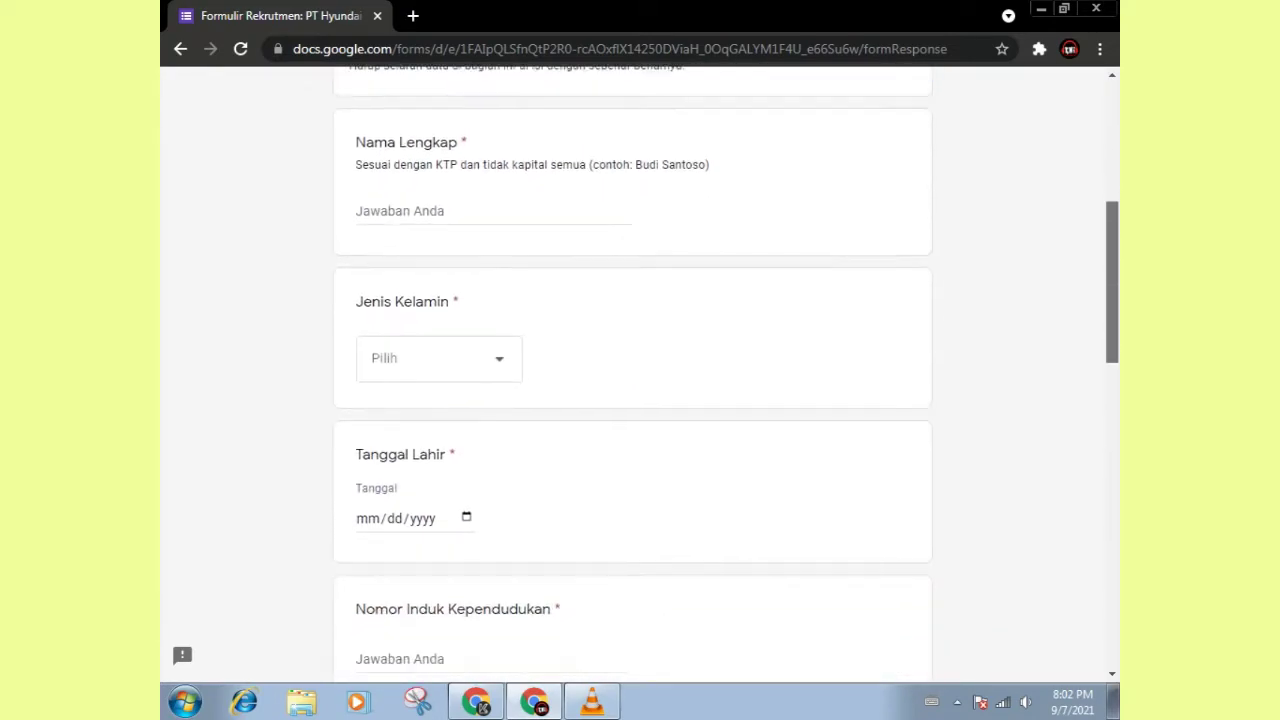
pyautogui.scroll(-3, 632, 375)
pyautogui.scroll(12, 632, 375)
pyautogui.scroll(1, 632, 375)
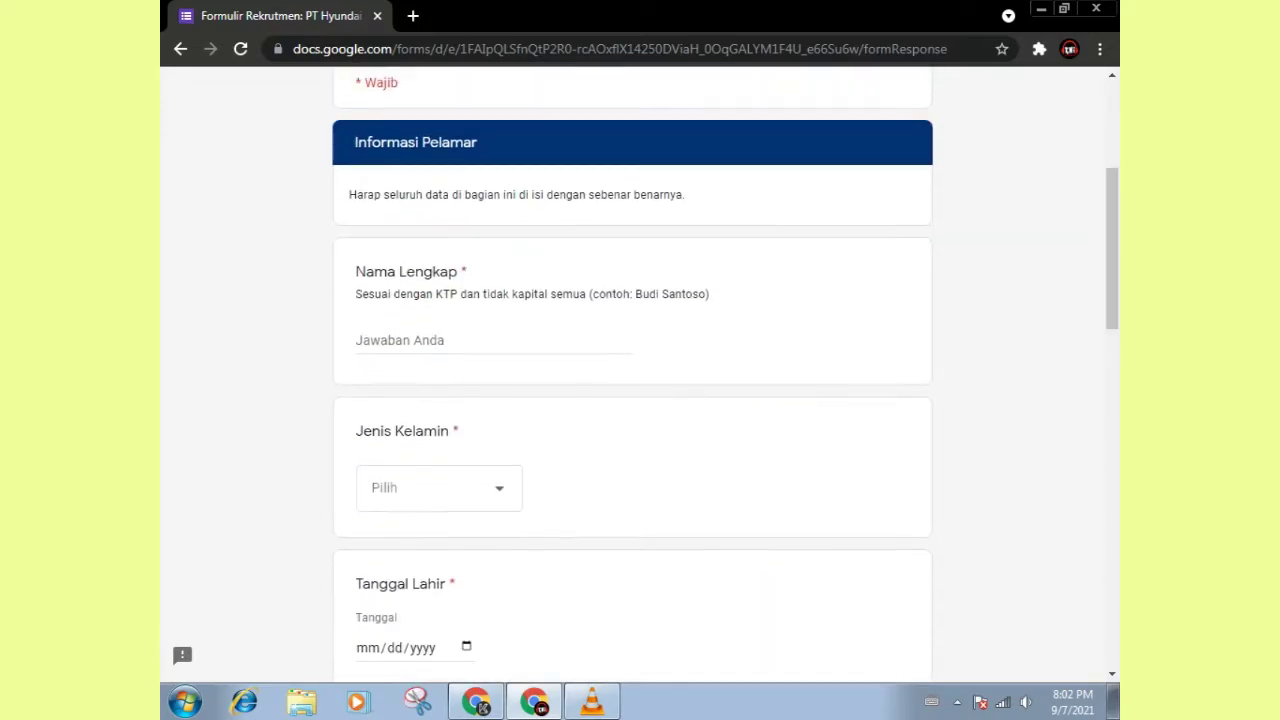
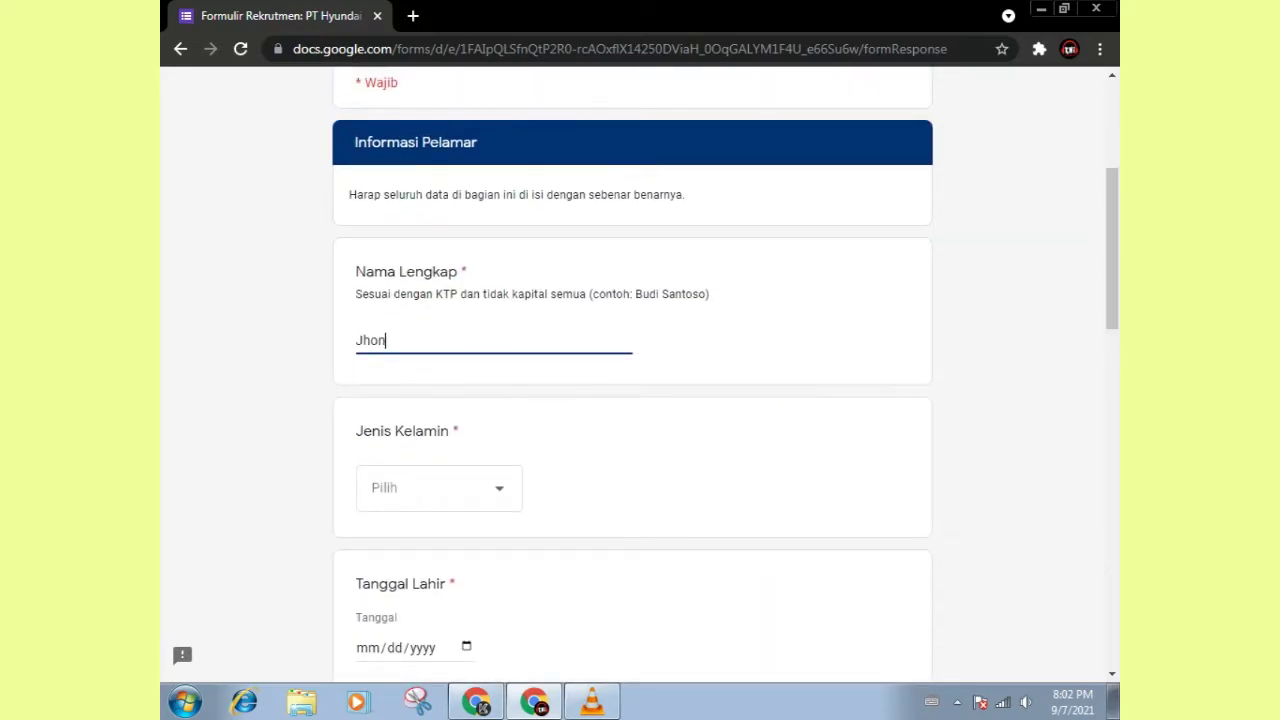
pyautogui.press('Tab')
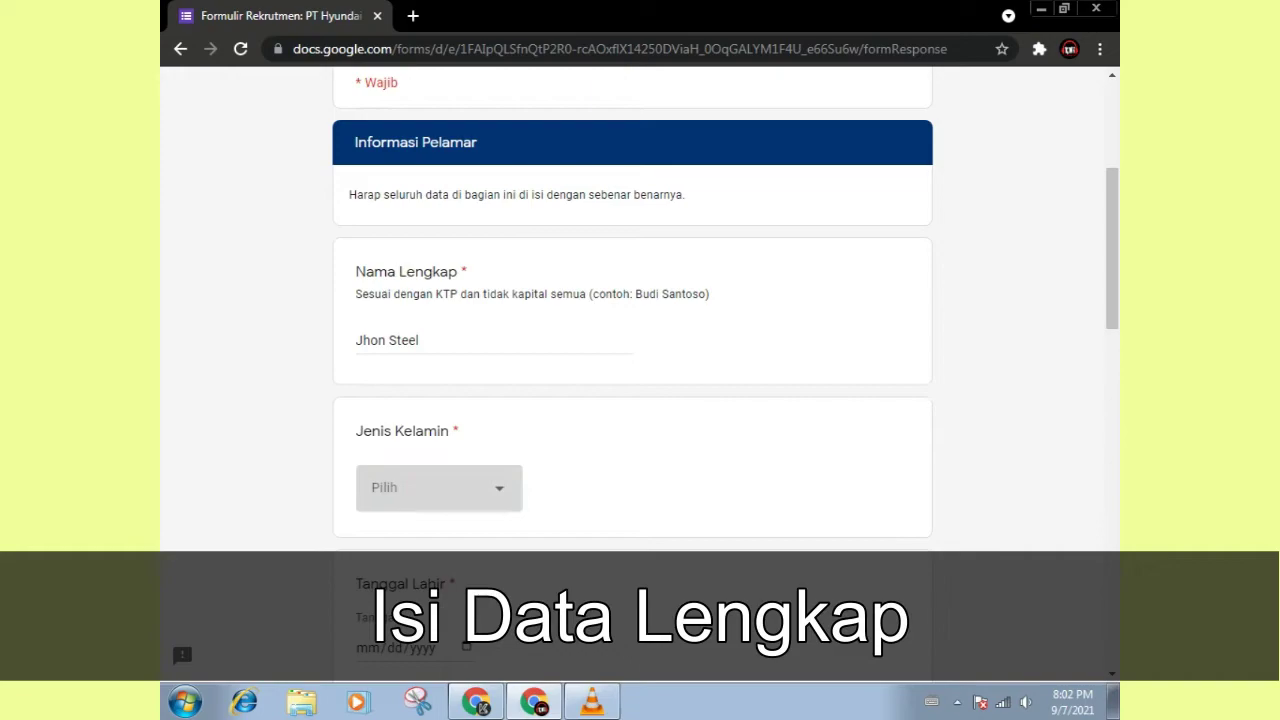
pyautogui.press('space')
pyautogui.press('Down')
pyautogui.press('Return')
pyautogui.scroll(-1, 632, 375)
pyautogui.press('Tab')
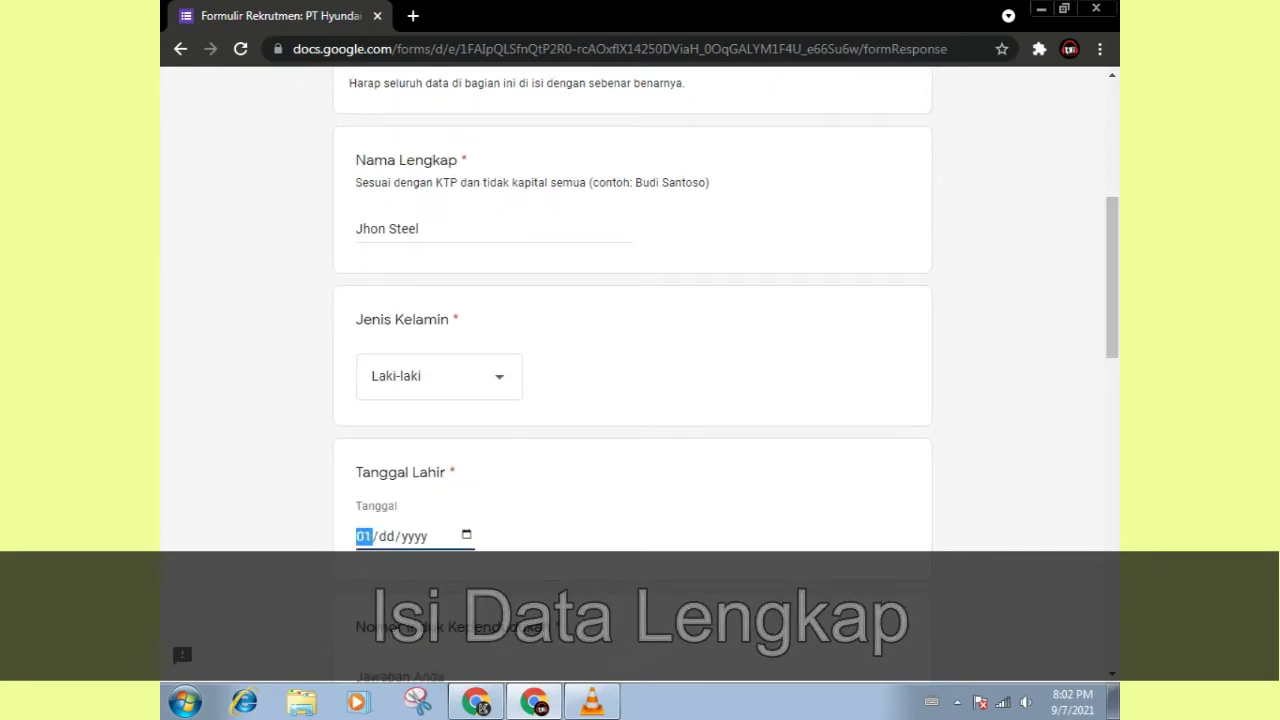
pyautogui.write('10102000')
# Step: Fill in the applicant's NIK, mobile phone number and emergency phone number
pyautogui.press('Tab')
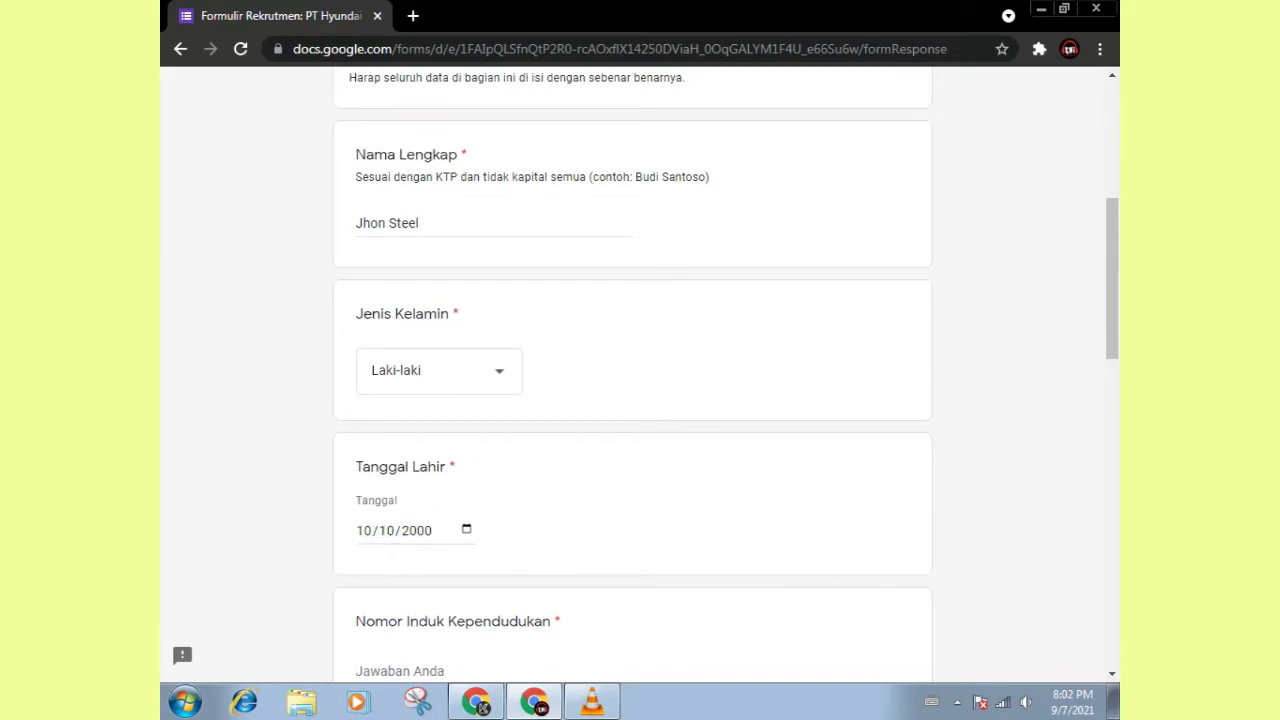
pyautogui.scroll(-5, 632, 375)
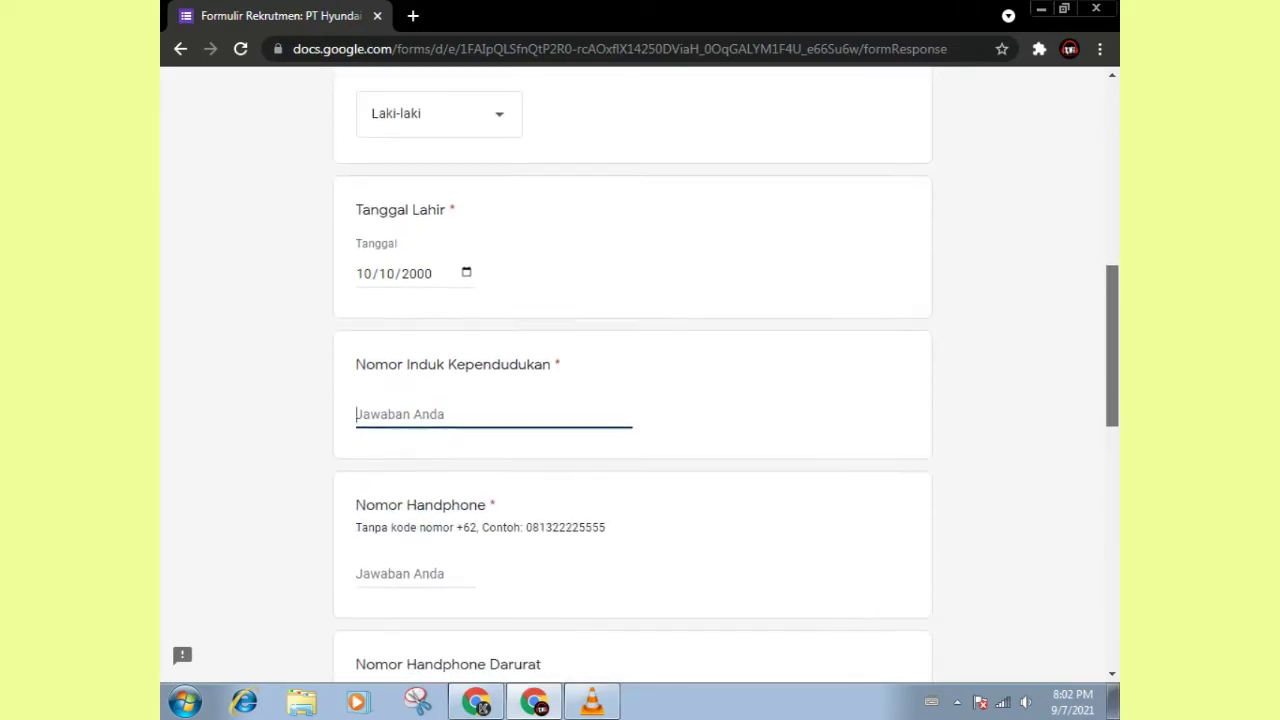
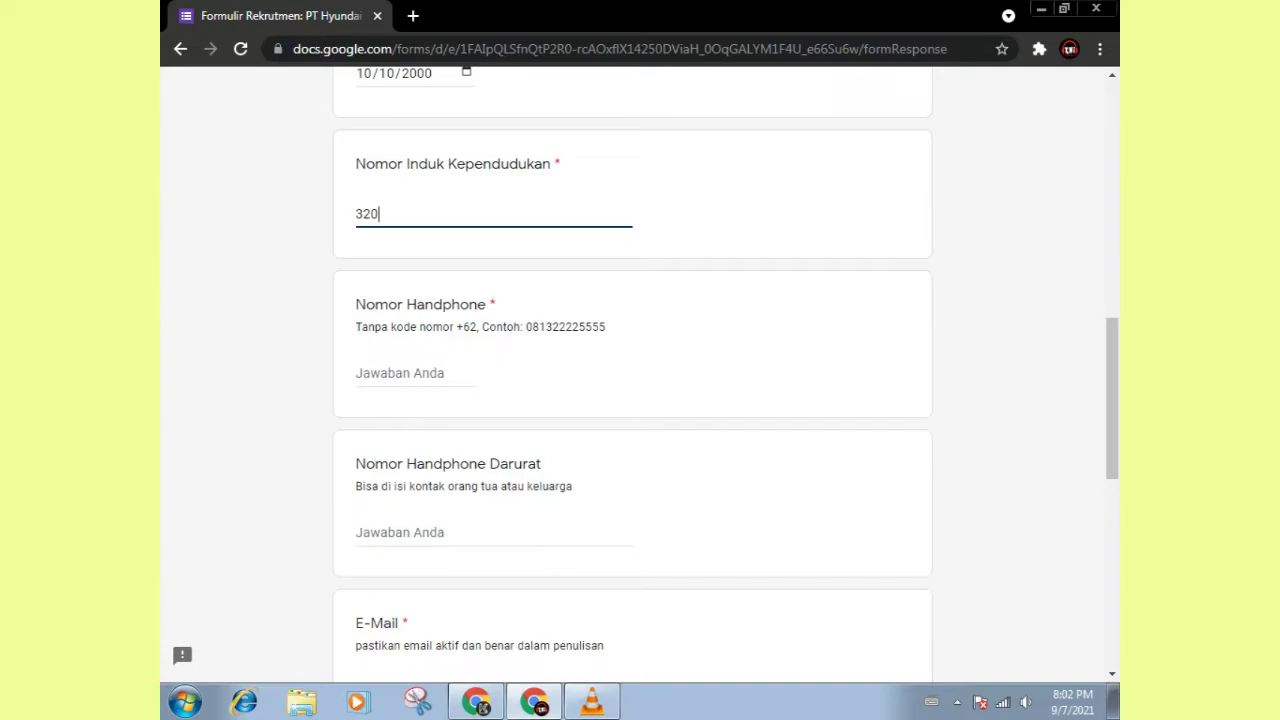
pyautogui.click(400, 373)
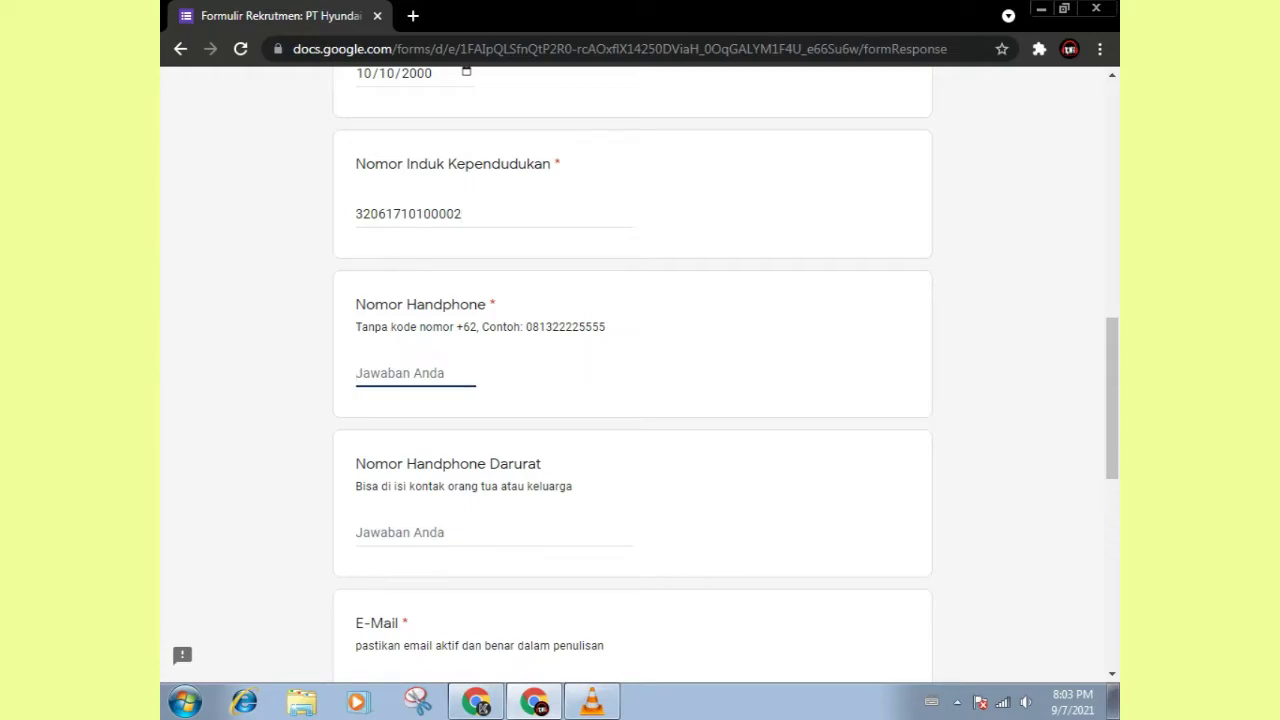
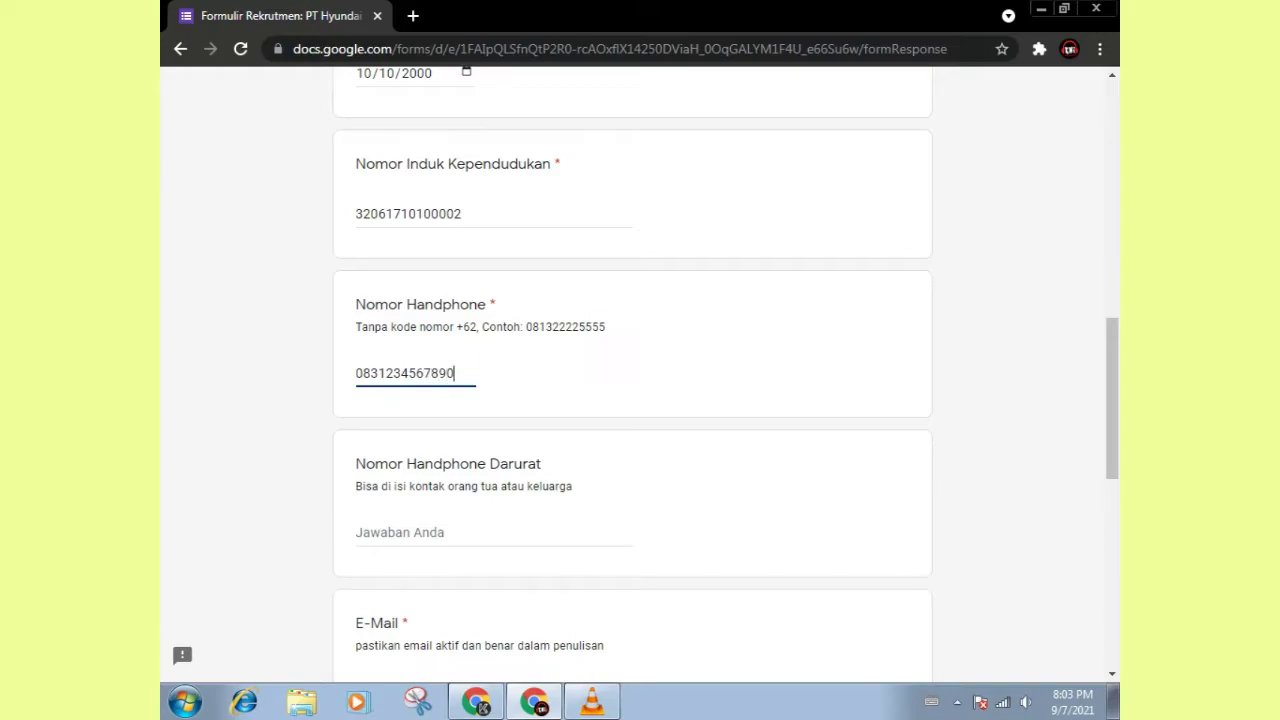
pyautogui.click(400, 532)
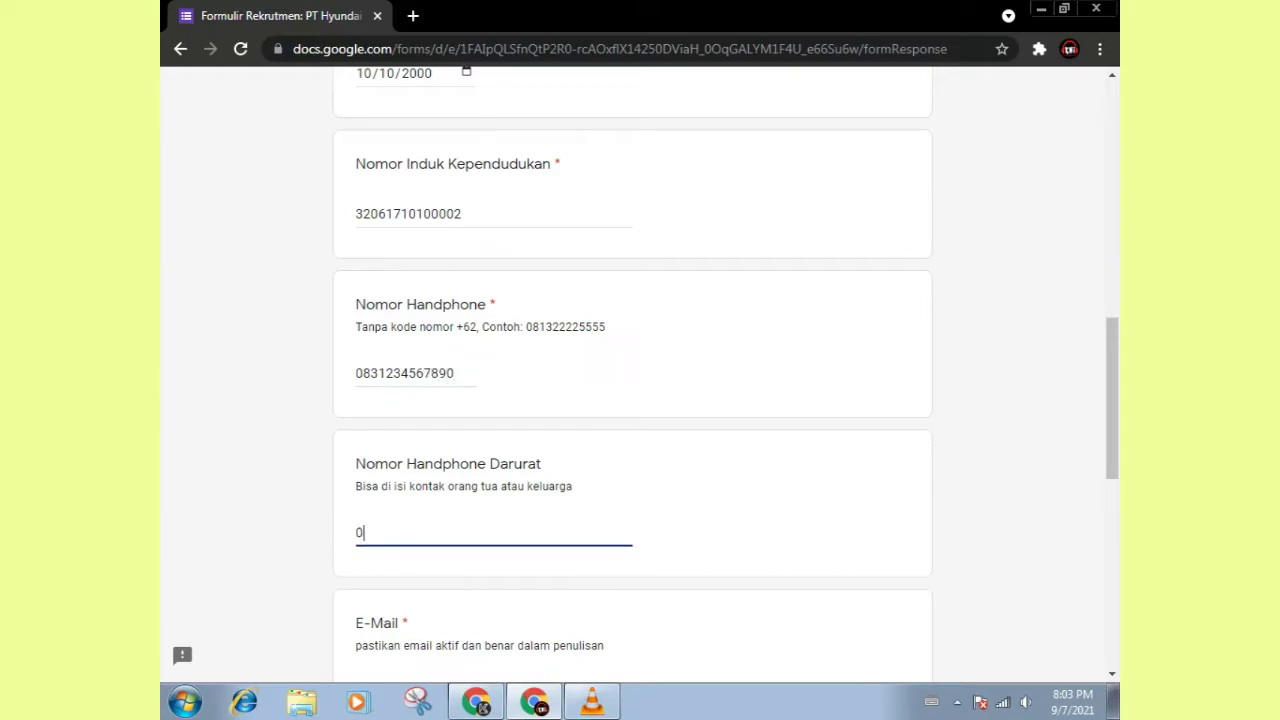
pyautogui.scroll(-3, 640, 380)
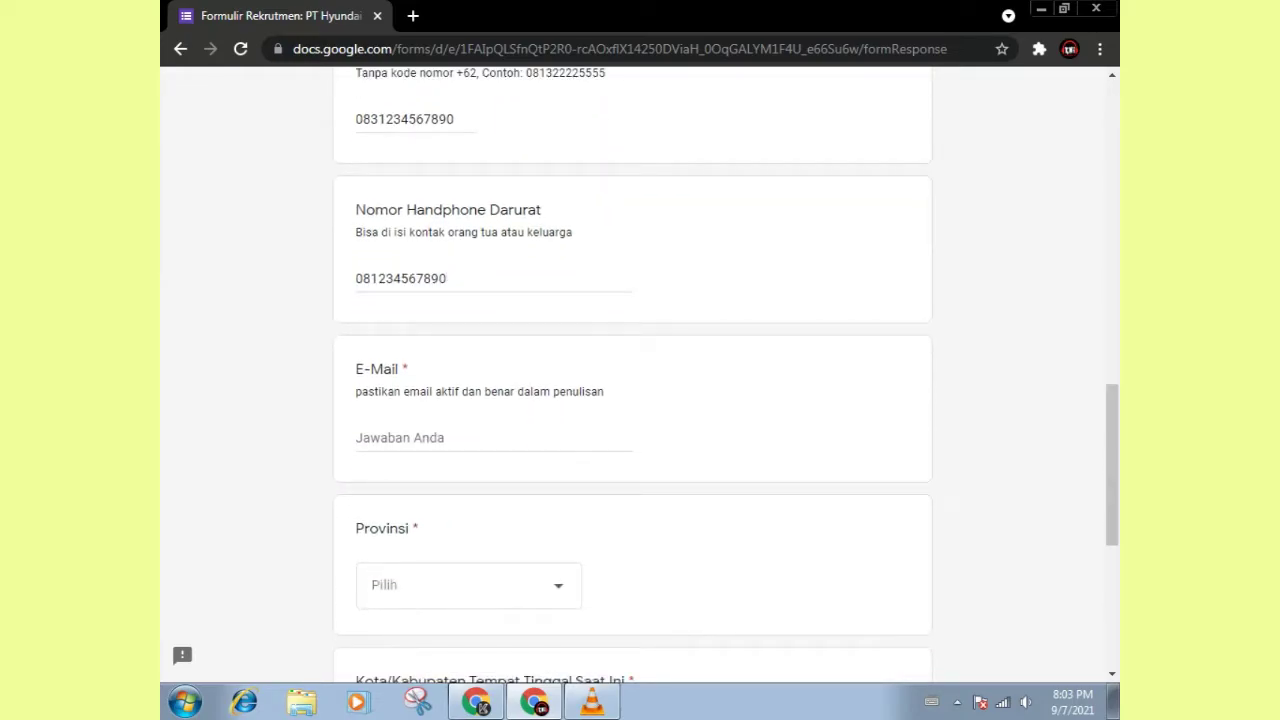
# Step: Enter the applicant's e-mail address and choose Jawa Barat as the province
pyautogui.click(493, 438)
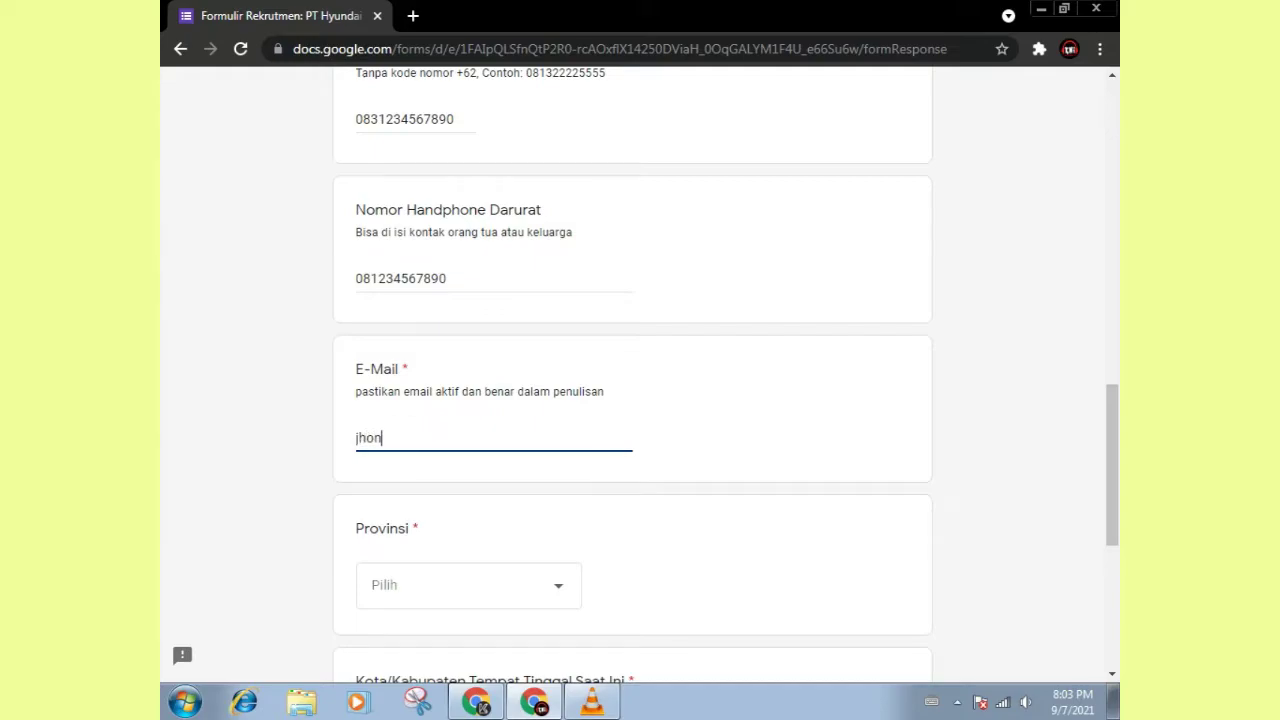
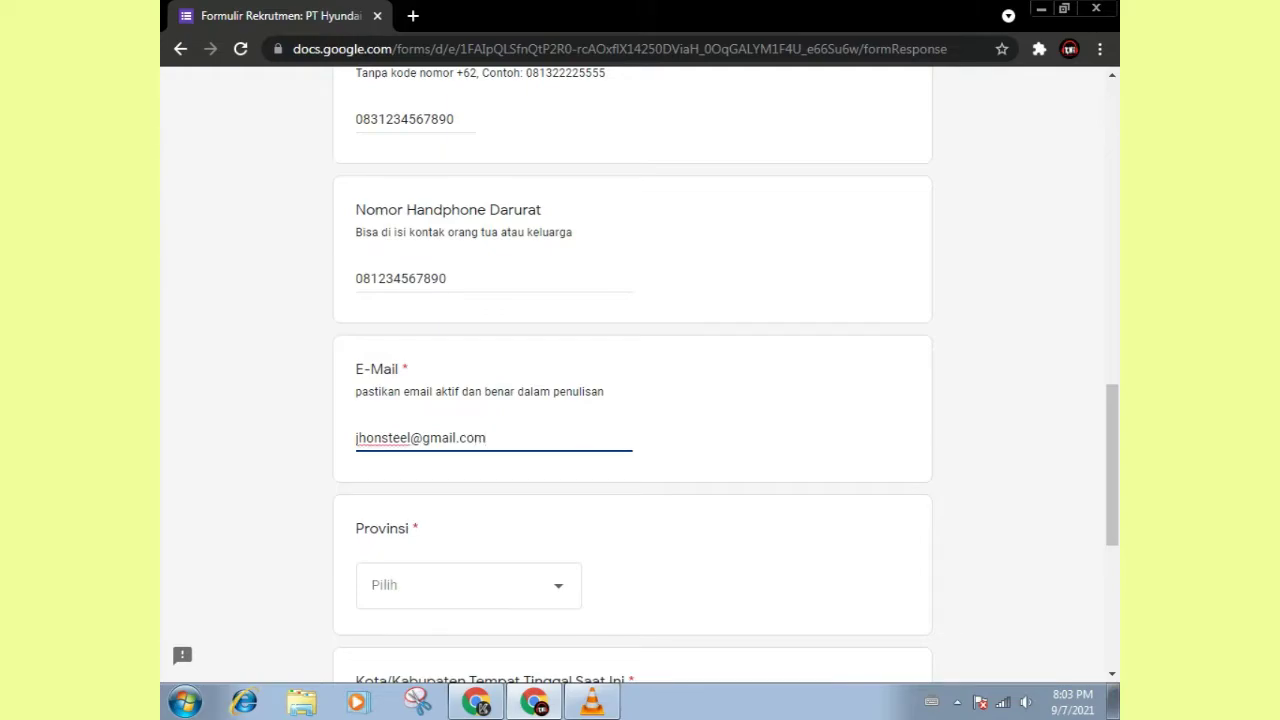
pyautogui.click(468, 585)
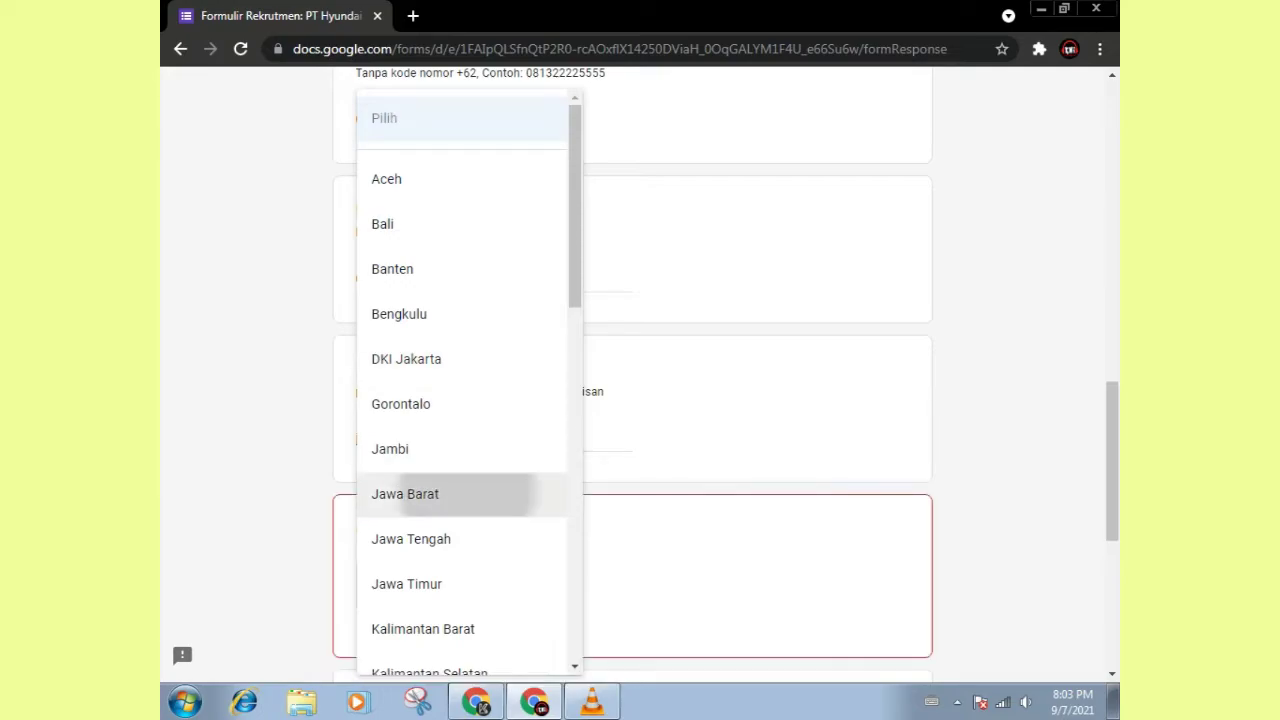
pyautogui.click(405, 494)
# Step: Enter Ciamis as the city and the full current address, then continue to the next page
pyautogui.scroll(-3, 405, 494)
pyautogui.click(493, 438)
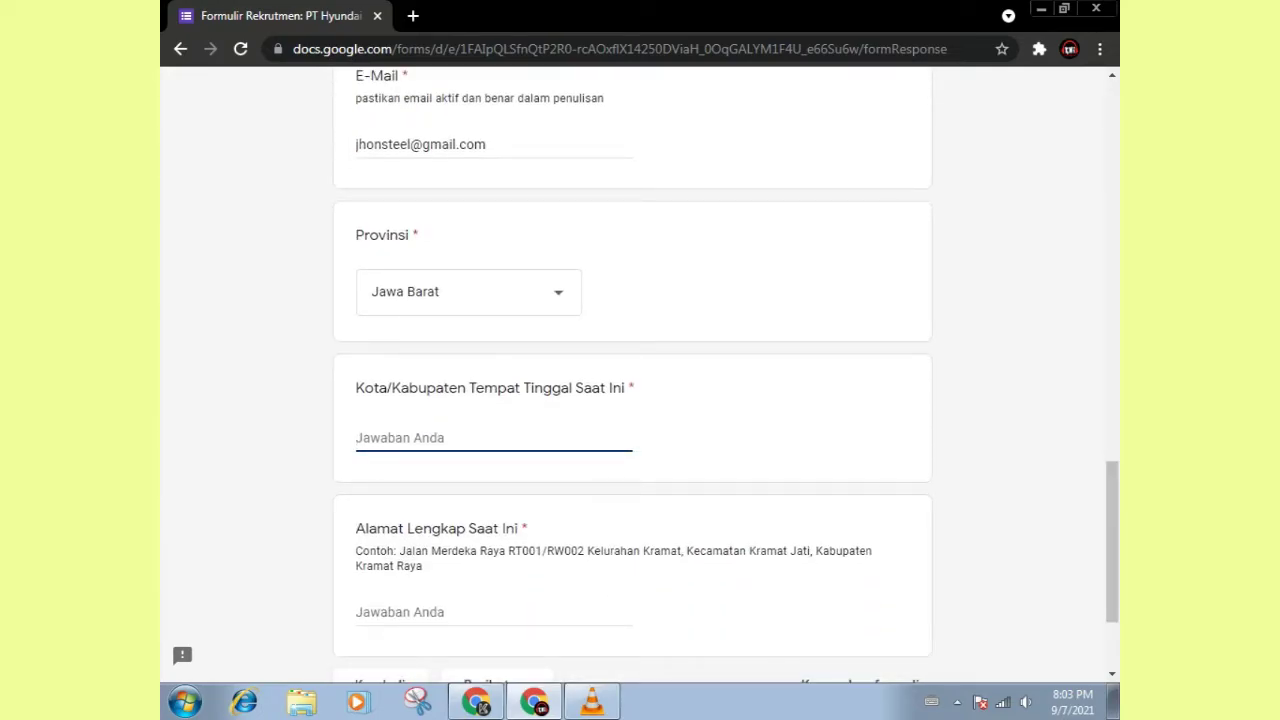
pyautogui.press('Tab')
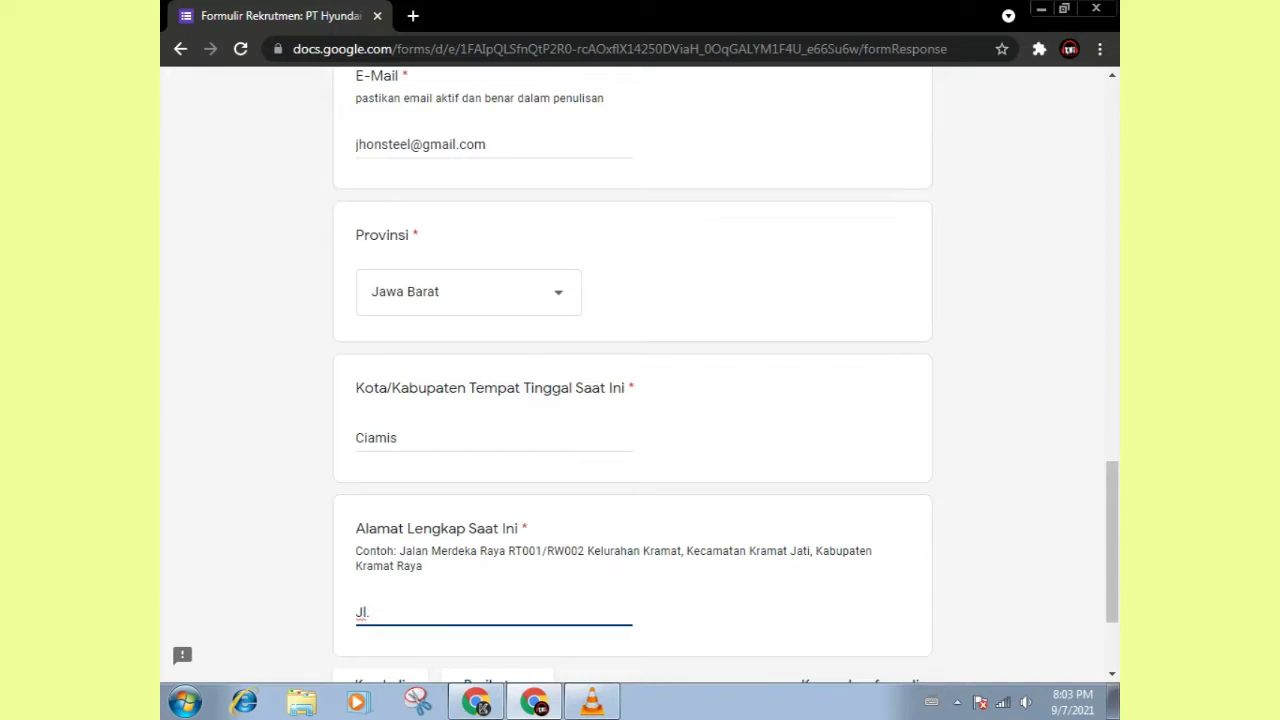
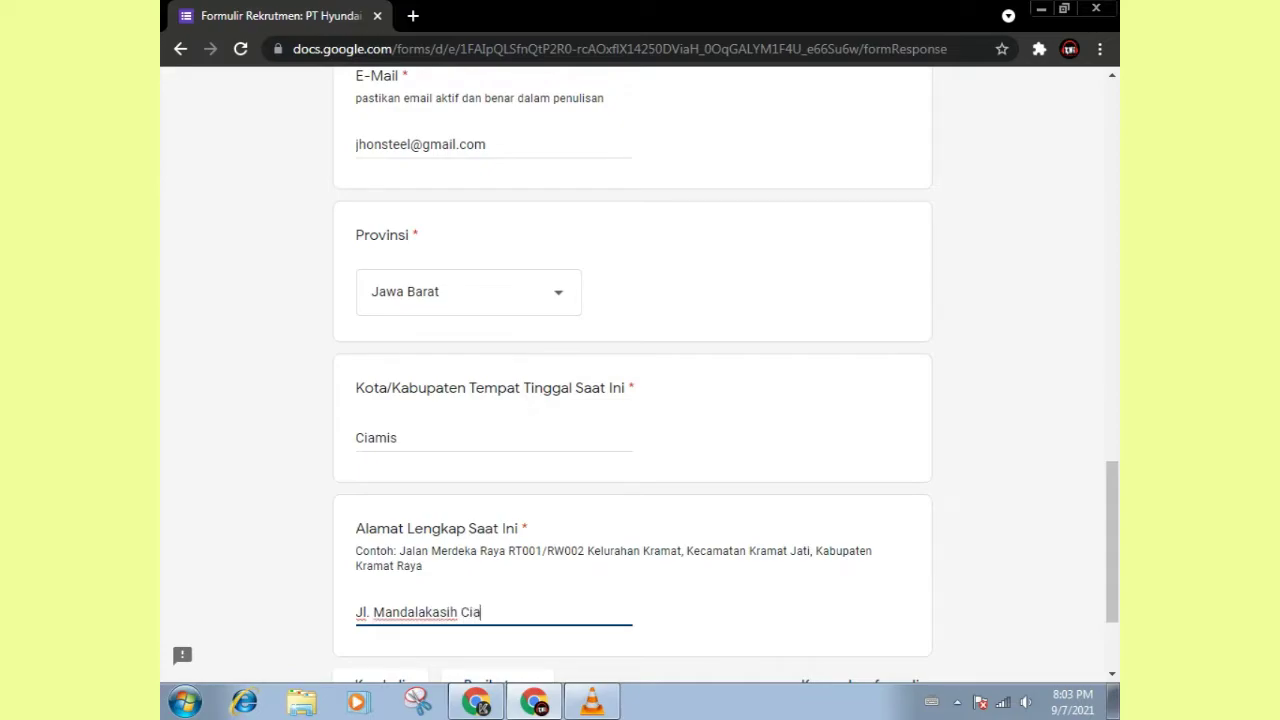
pyautogui.scroll(-1, 630, 400)
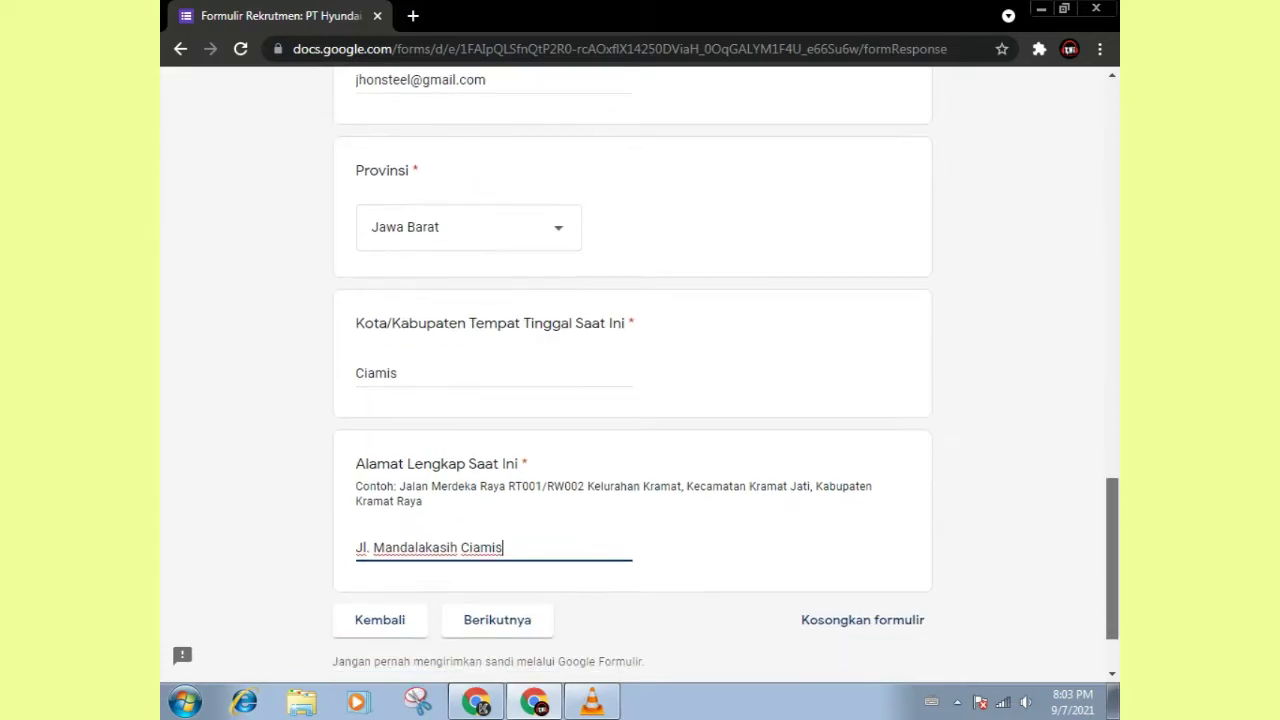
pyautogui.click(497, 591)
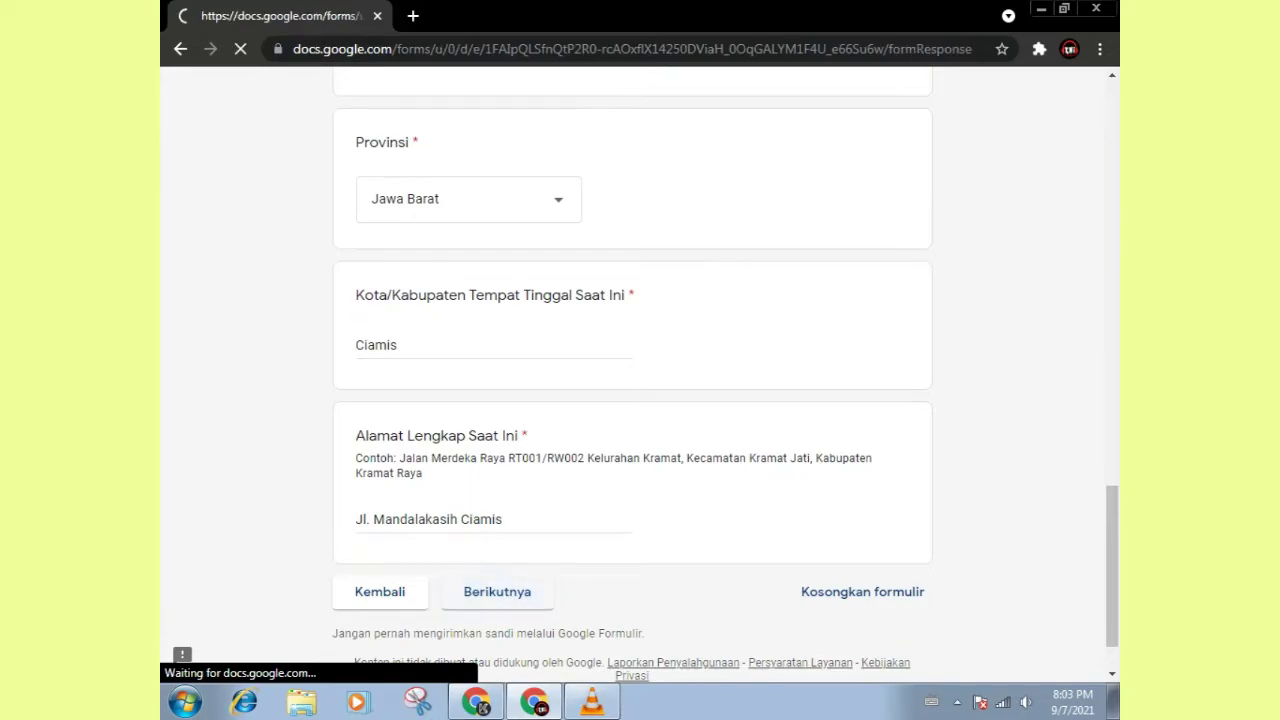
# Step: Answer education as SMA/SMK Sederajat, SMKN 2 Ciamis, major Teknik Kendaraan Ringan Otomotif, then continue
pyautogui.scroll(-3, 640, 380)
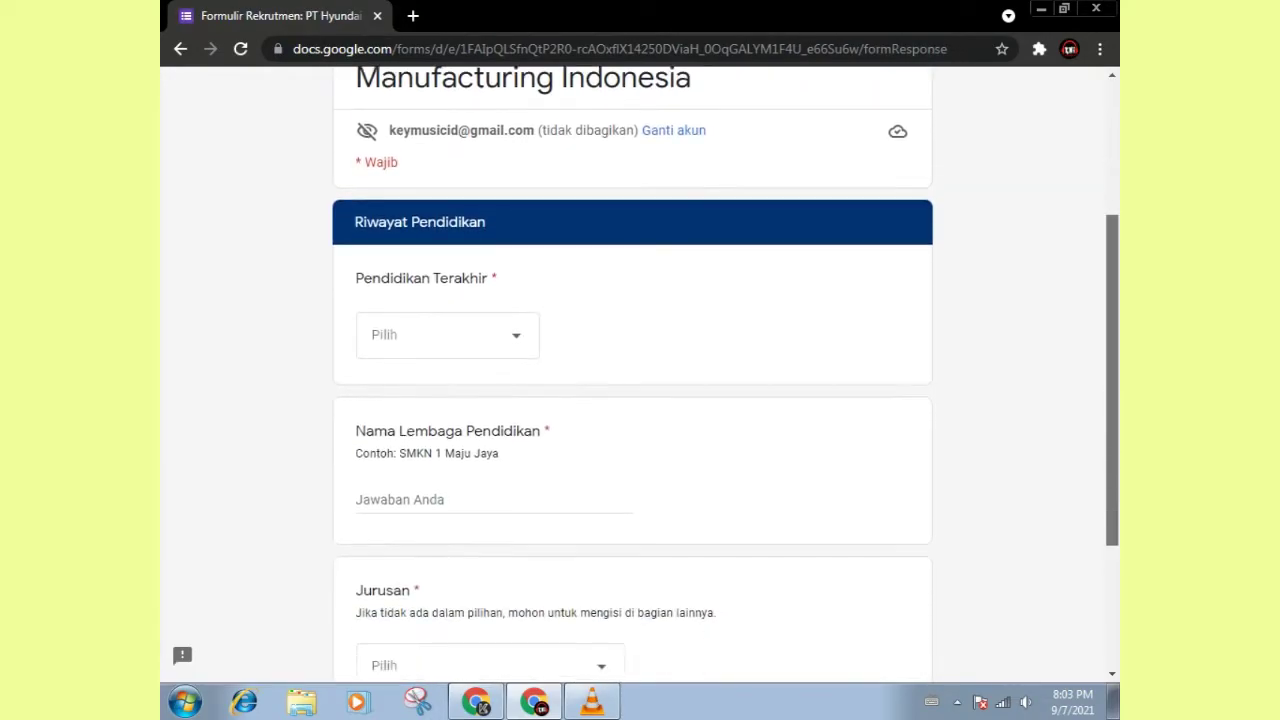
pyautogui.scroll(-1, 640, 380)
pyautogui.click(447, 235)
pyautogui.click(432, 295)
pyautogui.click(400, 400)
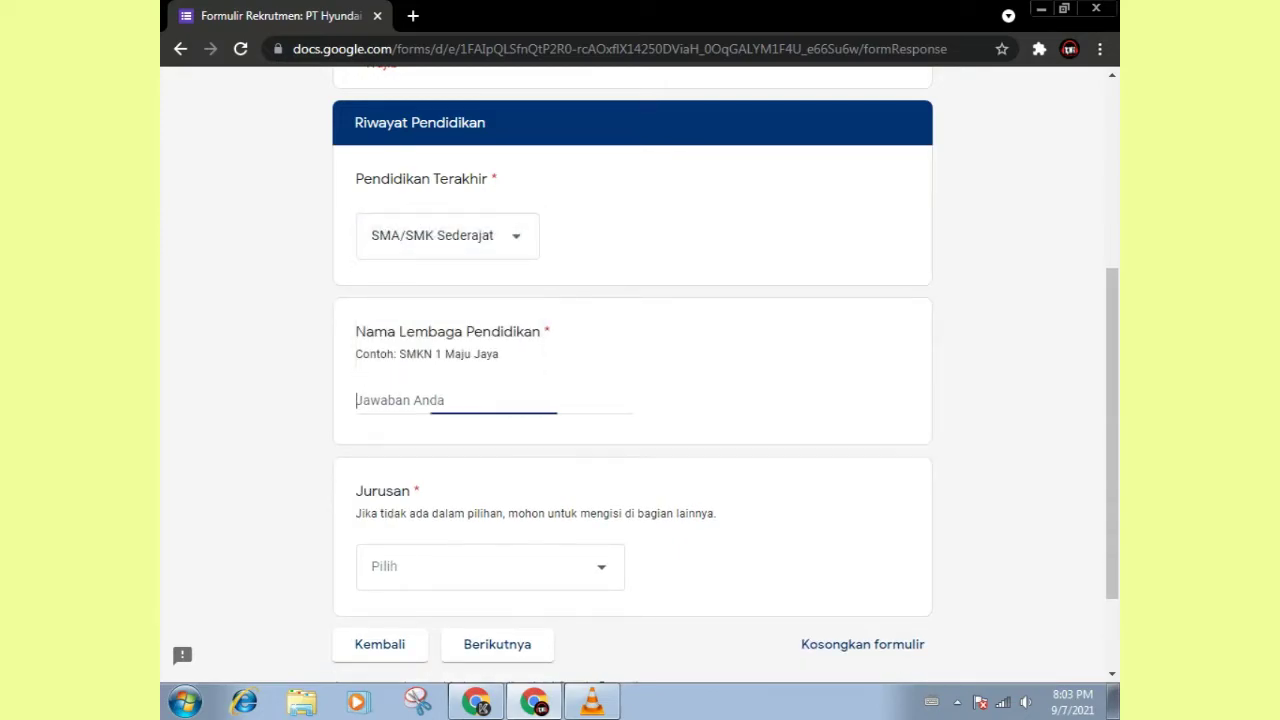
pyautogui.write('SMKN @')
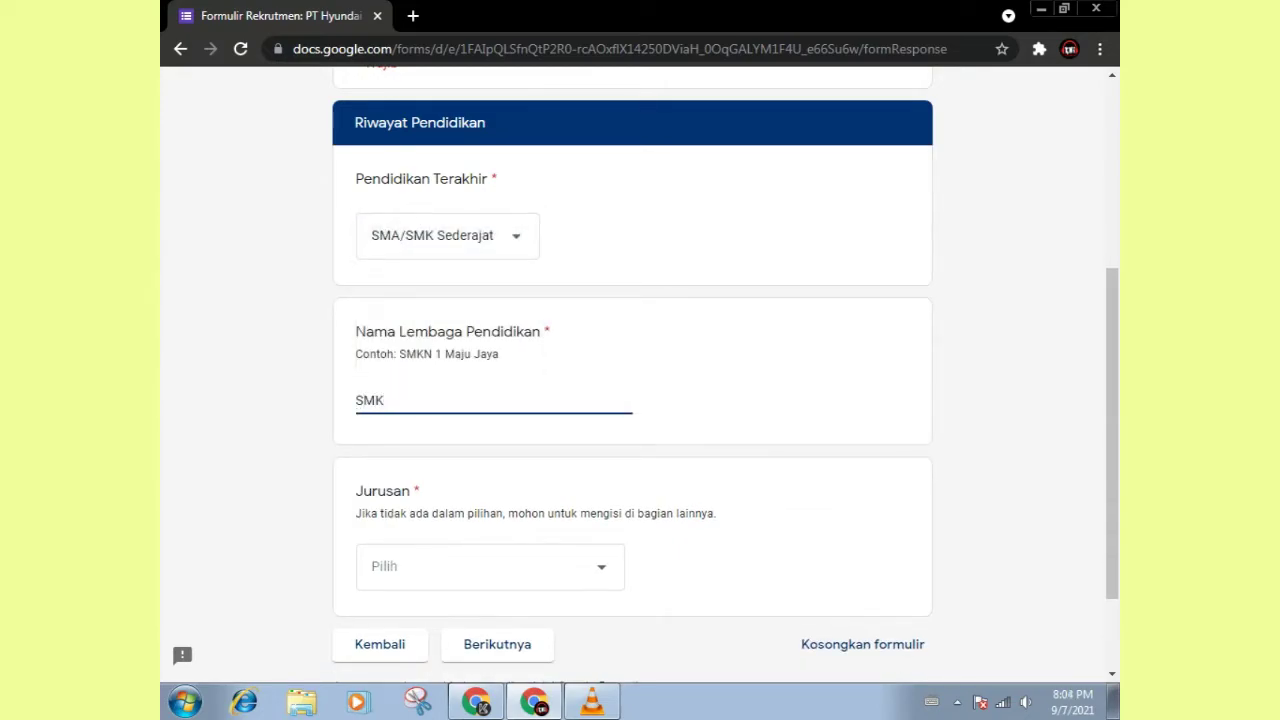
pyautogui.press('BackSpace')
pyautogui.press('BackSpace')
pyautogui.write('2 Ciamis')
pyautogui.click(490, 566)
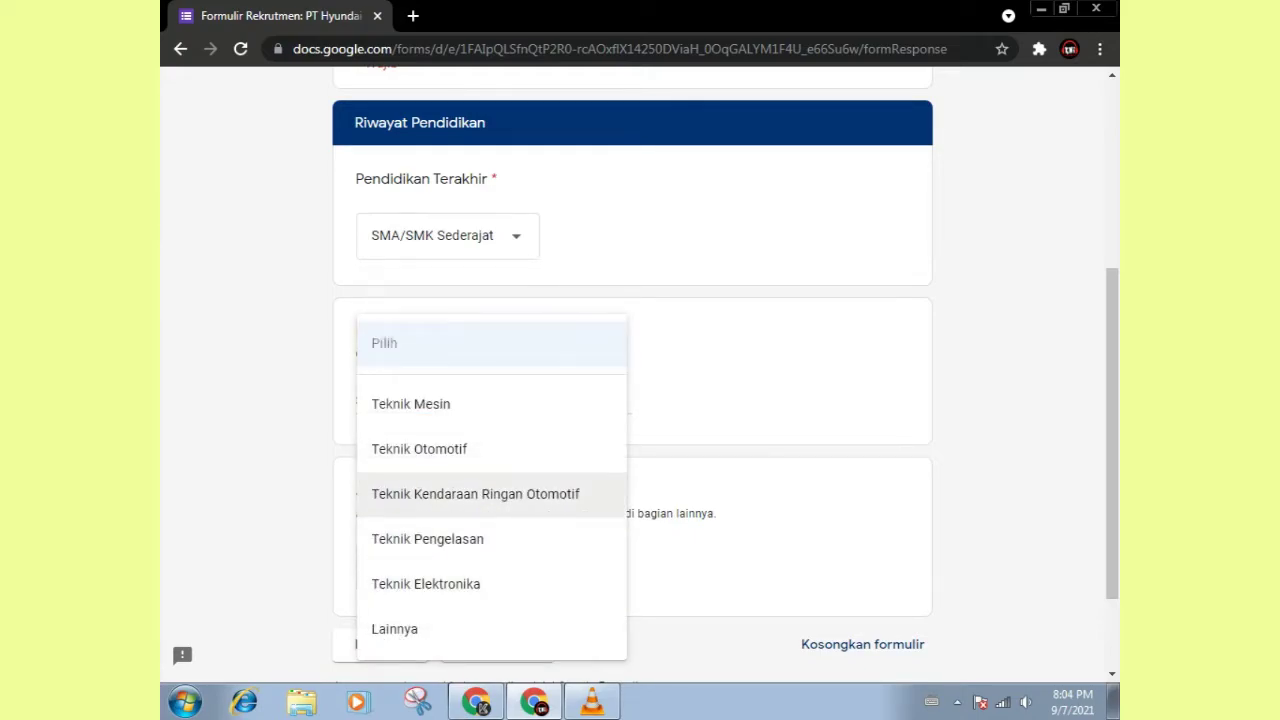
pyautogui.click(475, 494)
pyautogui.click(514, 644)
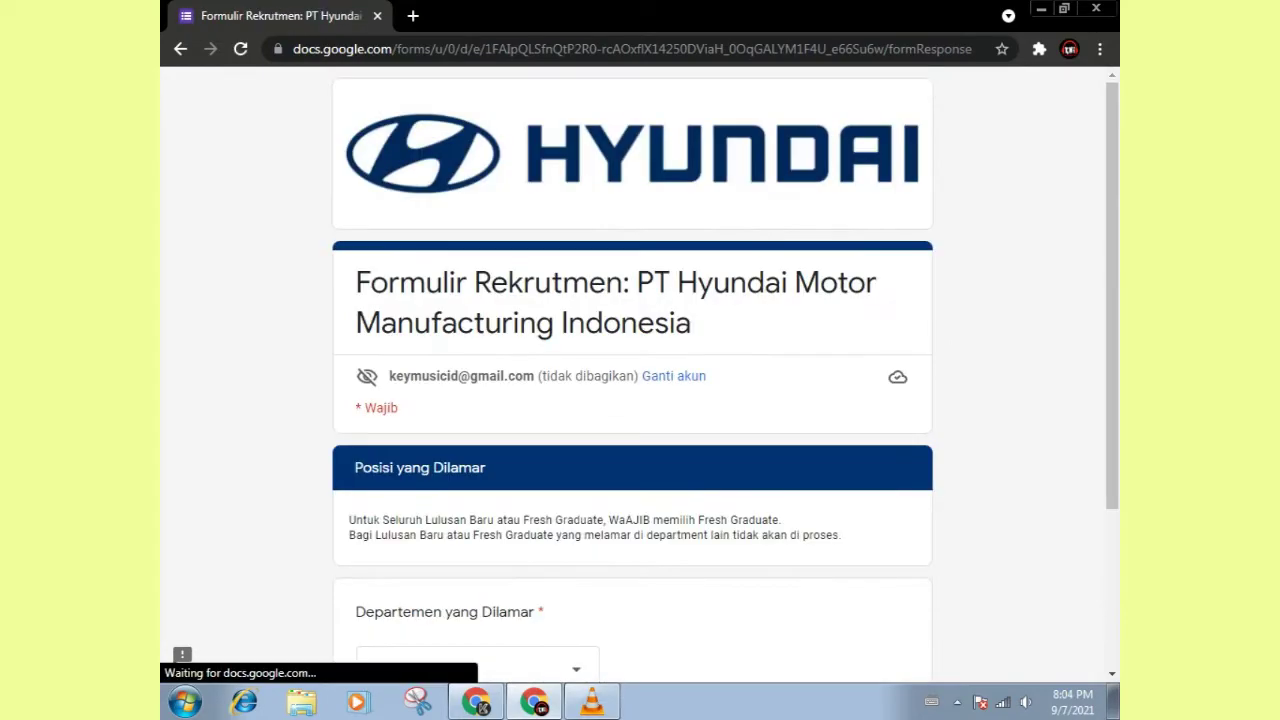
# Step: Select Production Control under Departemen yang Dilamar and continue to the next page
pyautogui.scroll(-3, 632, 400)
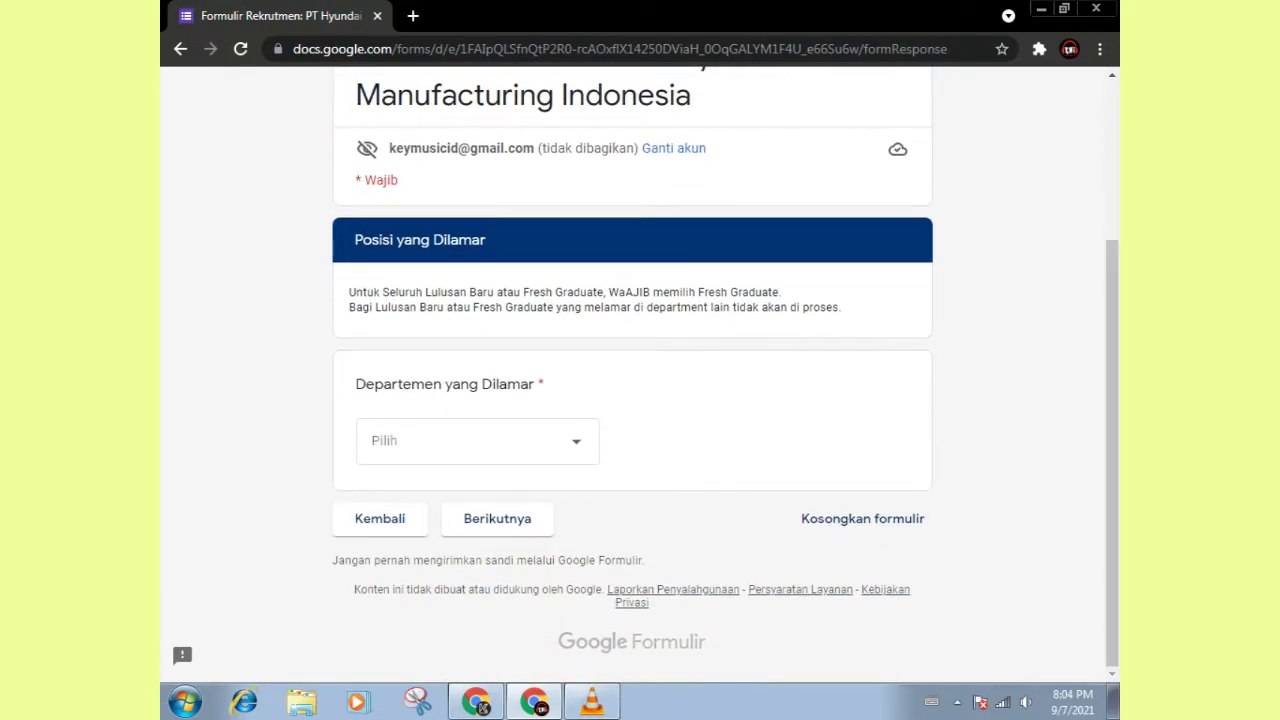
pyautogui.click(477, 441)
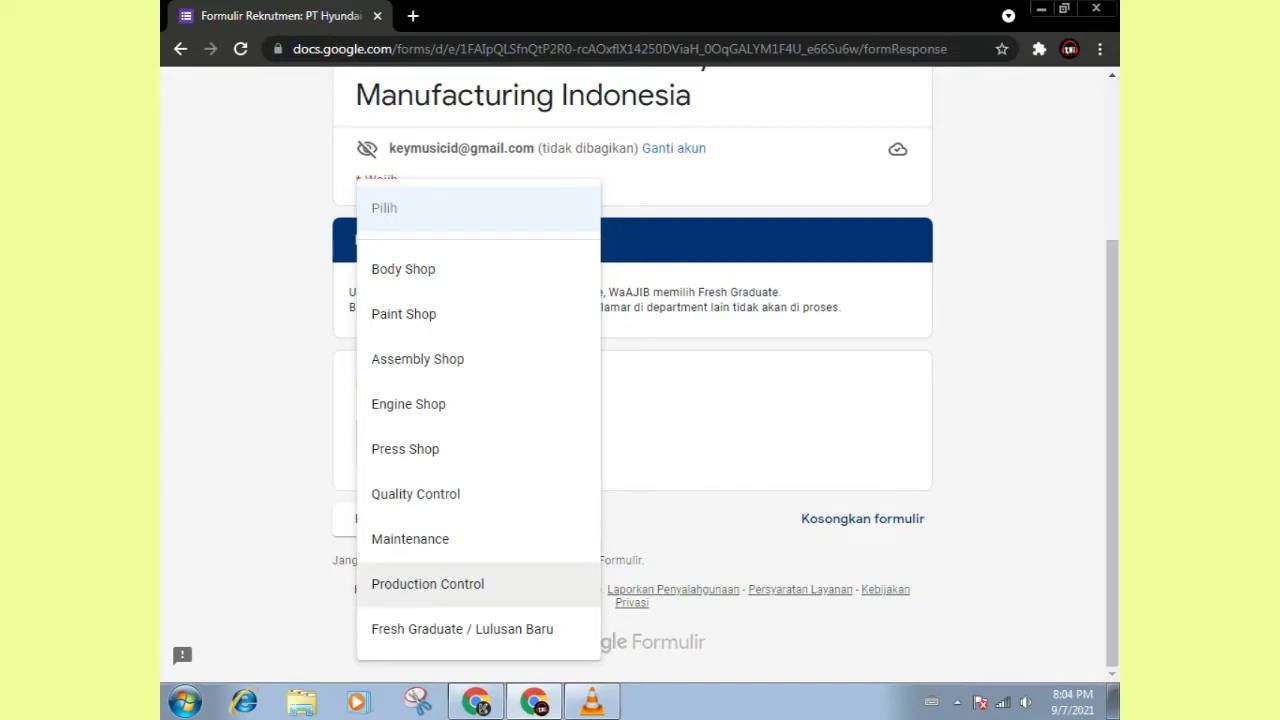
pyautogui.click(427, 584)
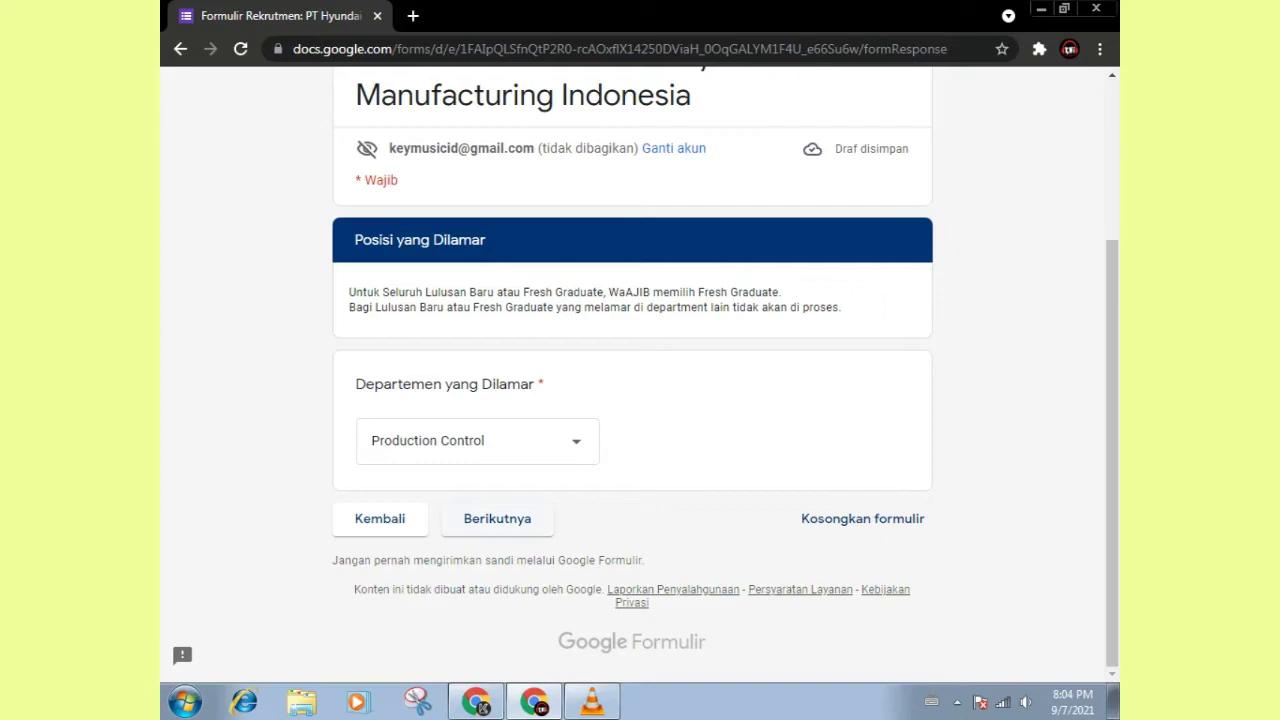
pyautogui.click(576, 441)
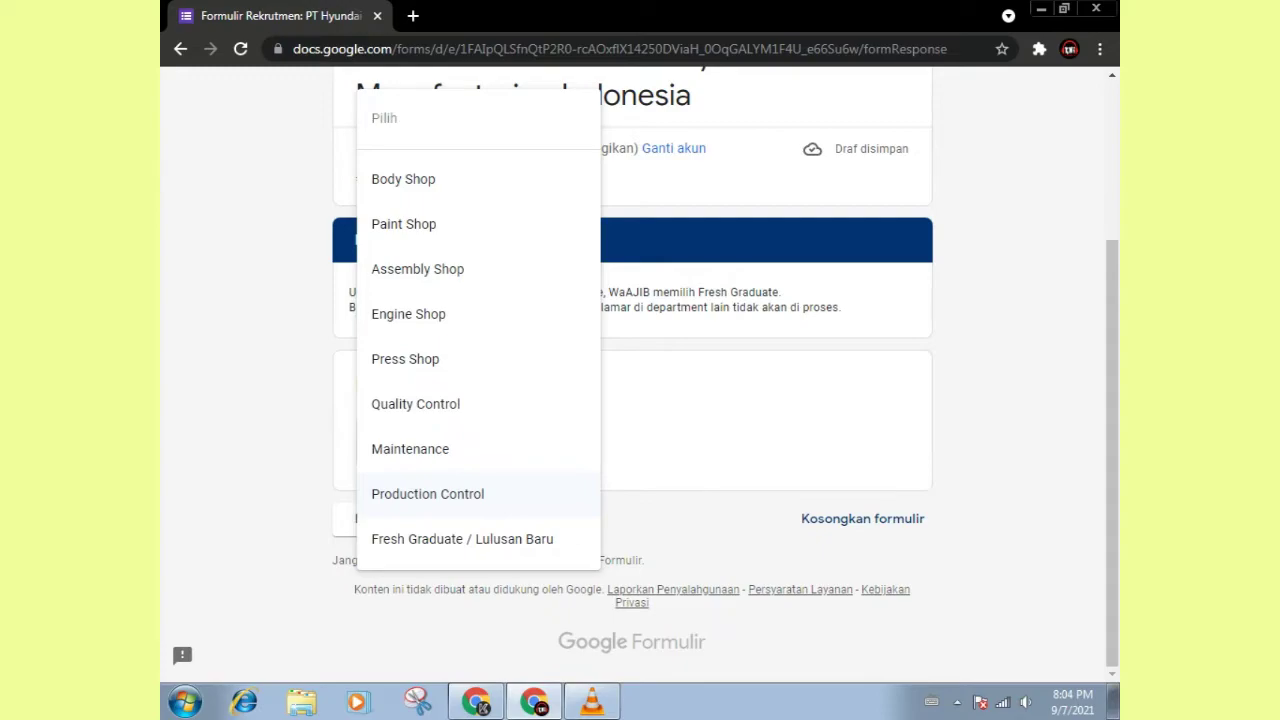
pyautogui.click(427, 494)
pyautogui.click(498, 522)
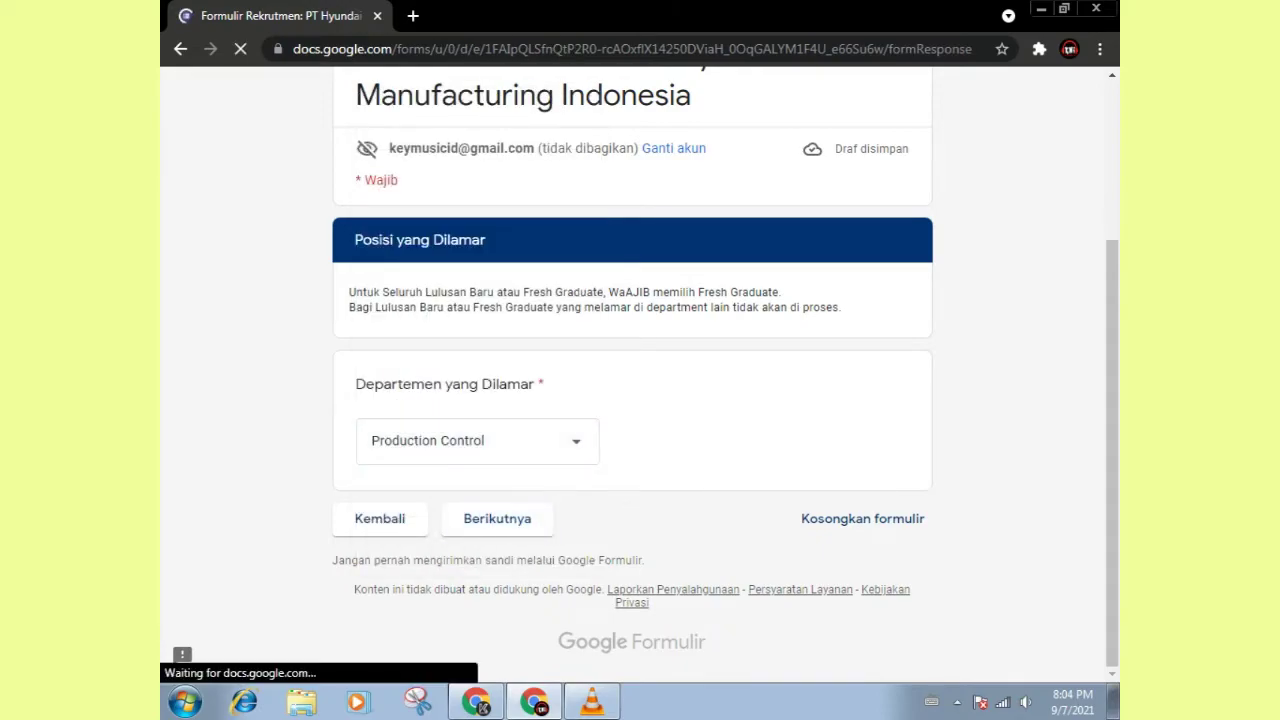
# Step: Answer the skills question with other: 'Machining & Leader Produksi', SIM A as Tidak, then continue
pyautogui.scroll(-5, 632, 400)
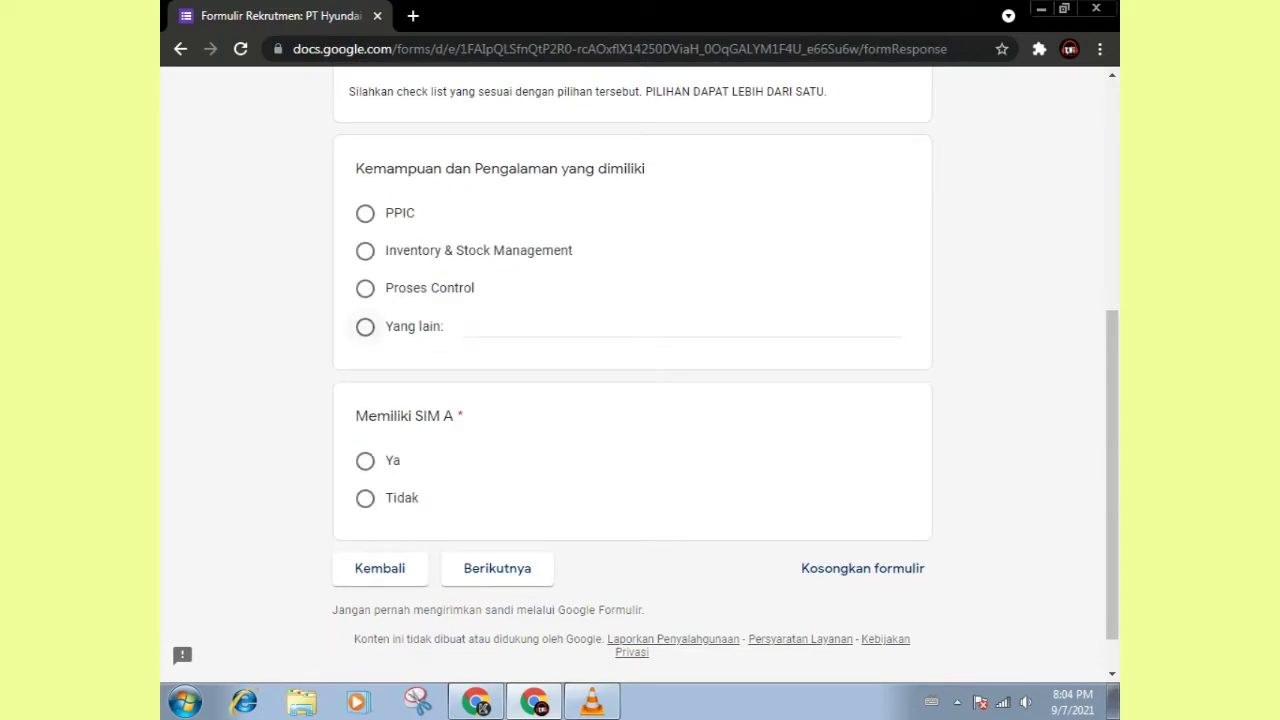
pyautogui.click(365, 326)
pyautogui.write('Machining ')
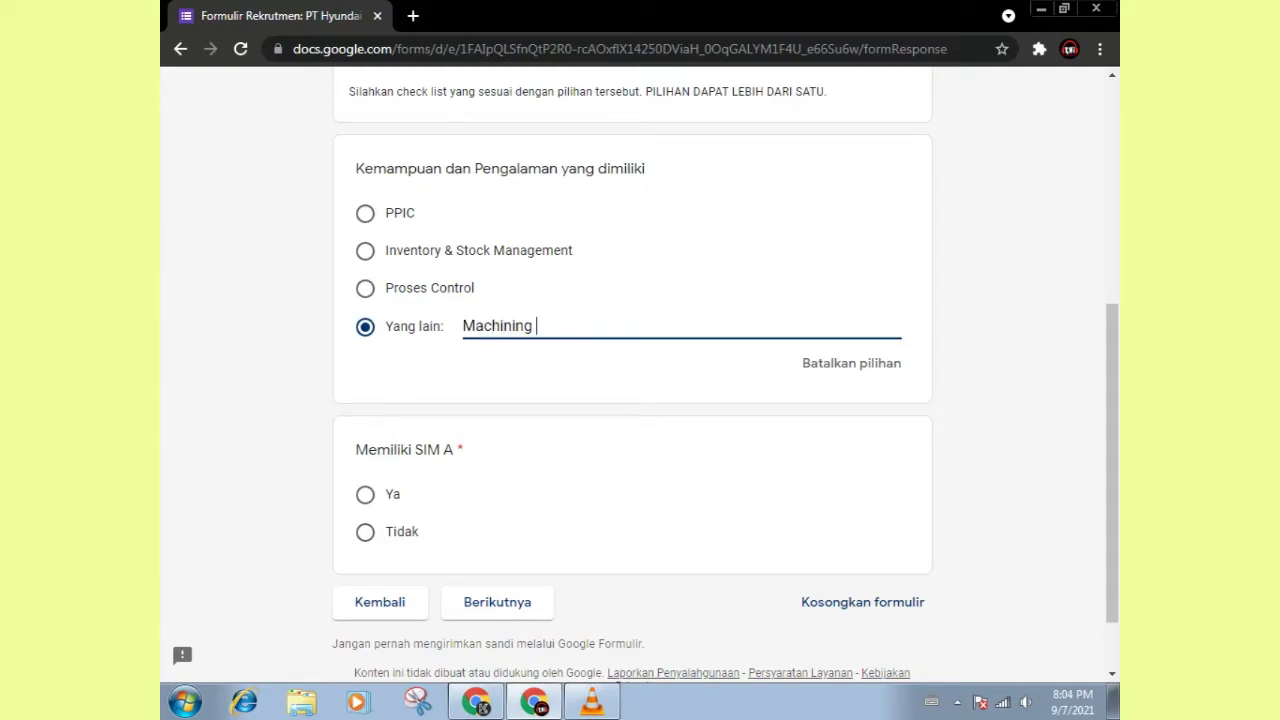
pyautogui.write('& Leader Produksi')
pyautogui.click(365, 532)
pyautogui.click(497, 602)
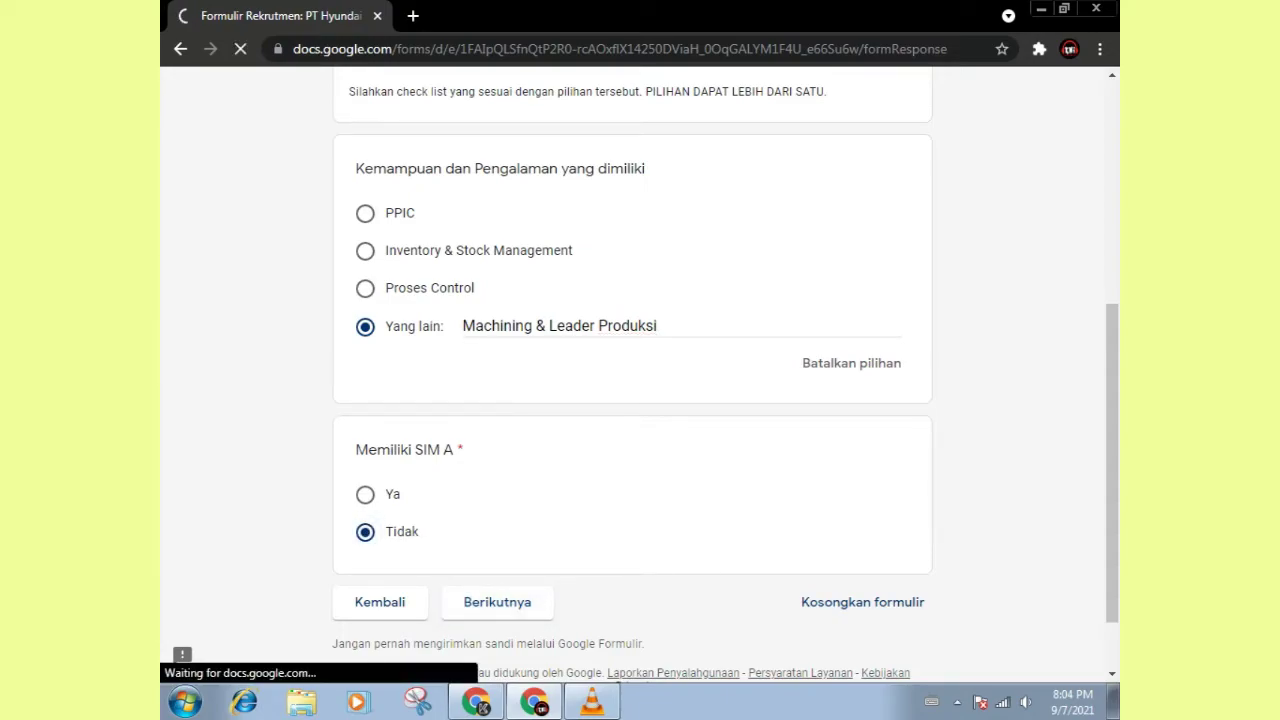
# Step: Enter work experience Machining Operator at PT Astra Honda Motor, starting 01/12/2017
pyautogui.scroll(-4, 632, 380)
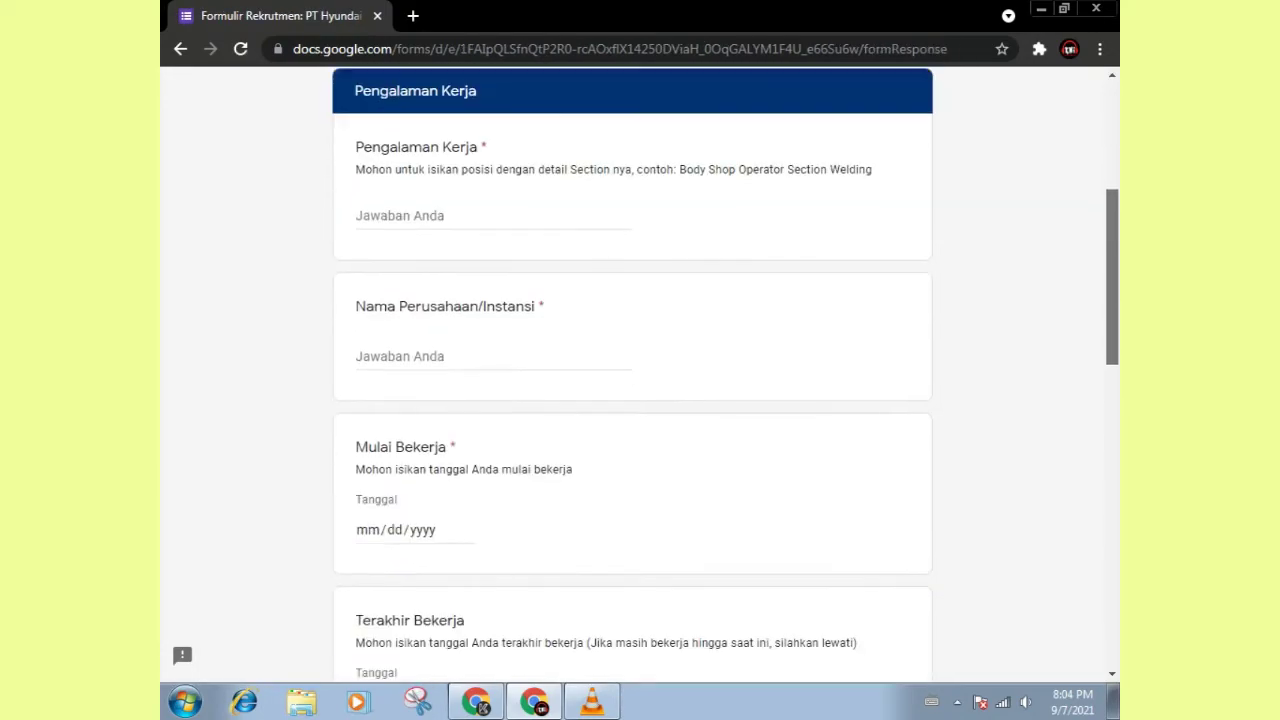
pyautogui.click(450, 182)
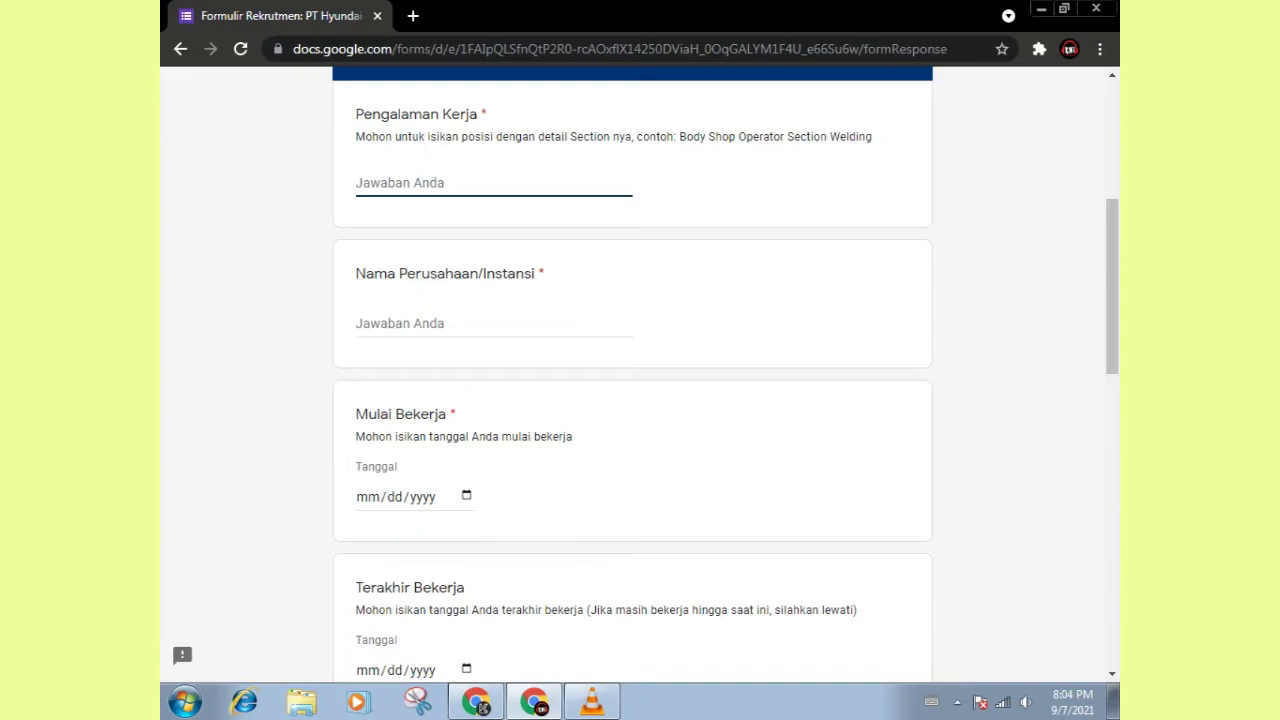
pyautogui.write('Machining Operator')
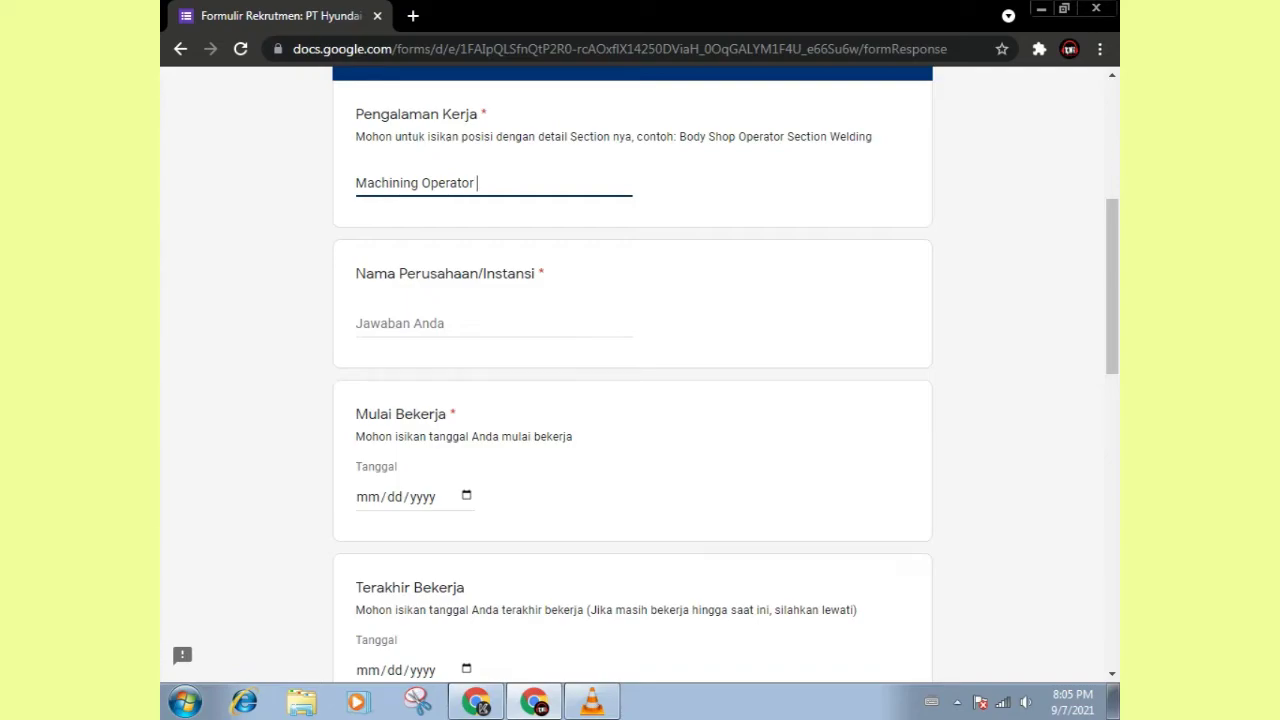
pyautogui.click(400, 323)
pyautogui.write('PT ')
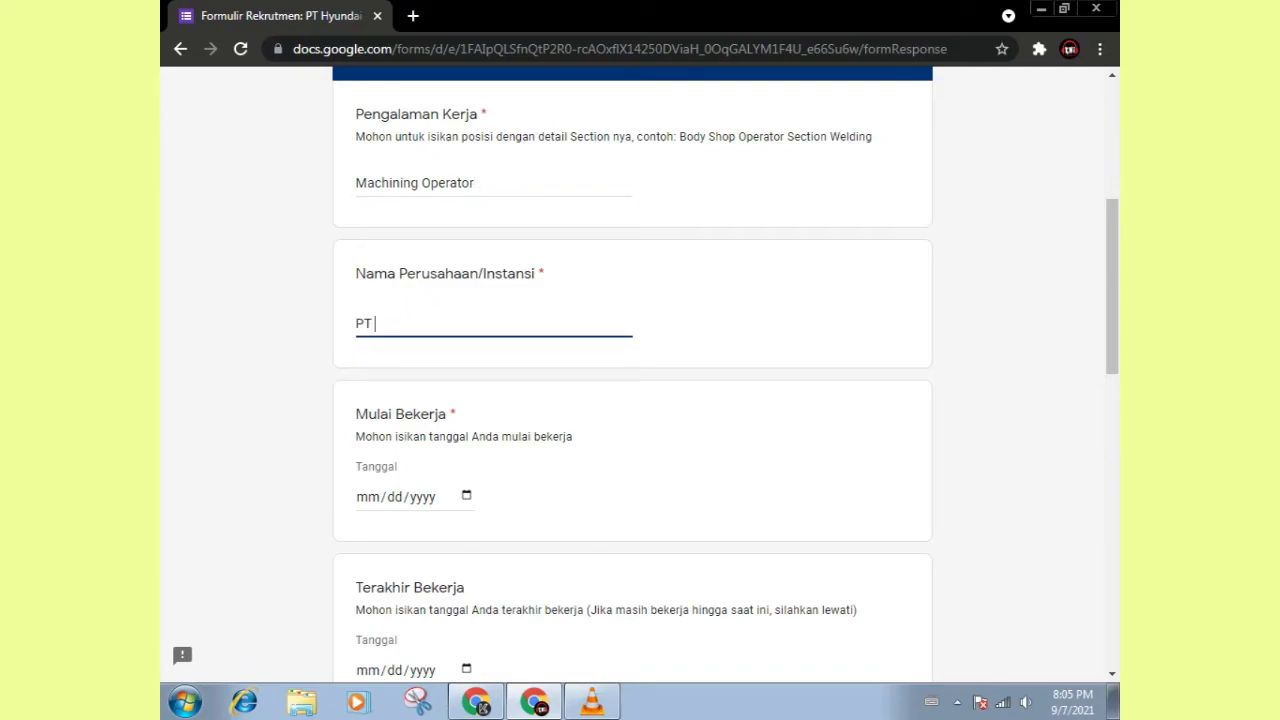
pyautogui.write('Astra Honda M')
pyautogui.write('otr')
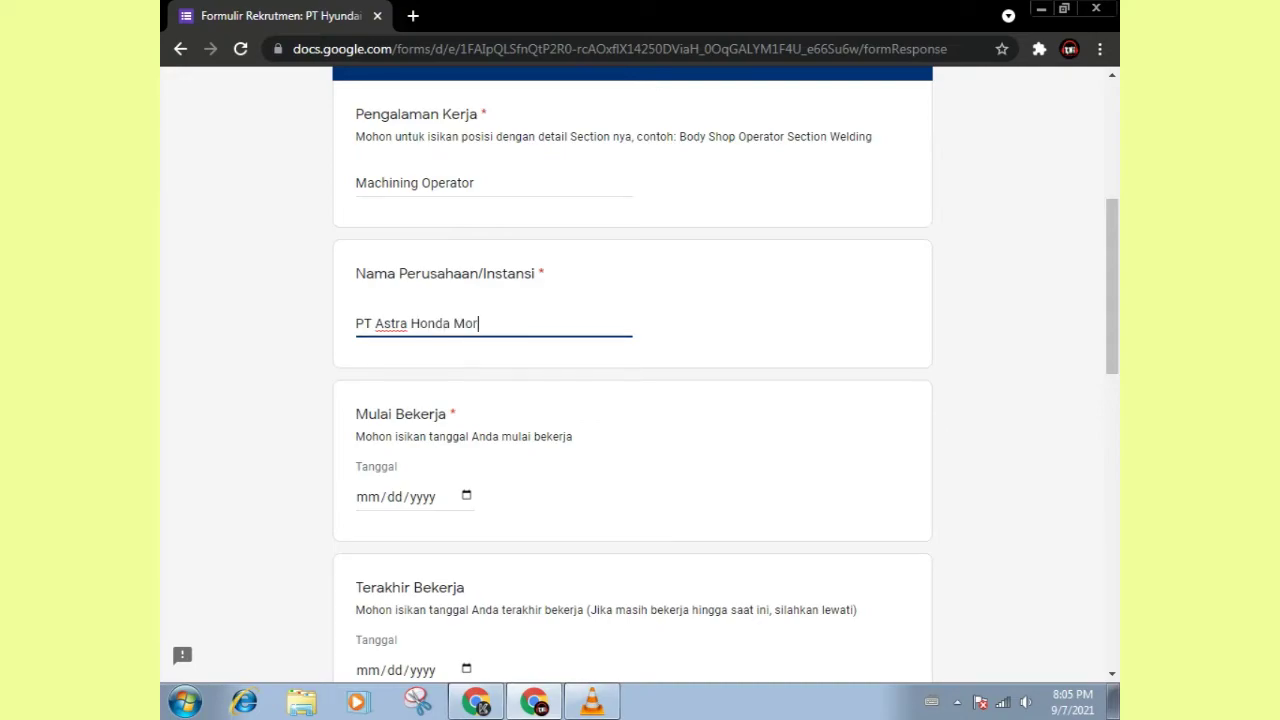
pyautogui.press('BackSpace')
pyautogui.write('or')
pyautogui.press('Tab')
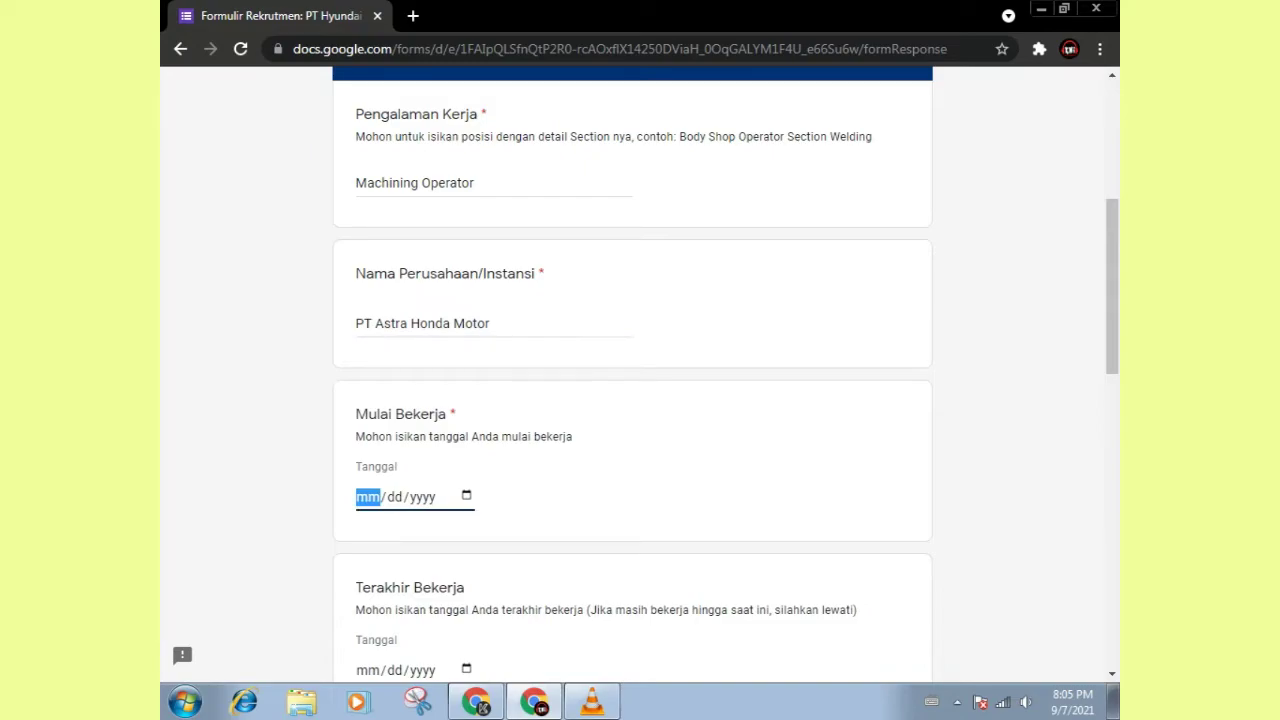
pyautogui.write('01/12/20')
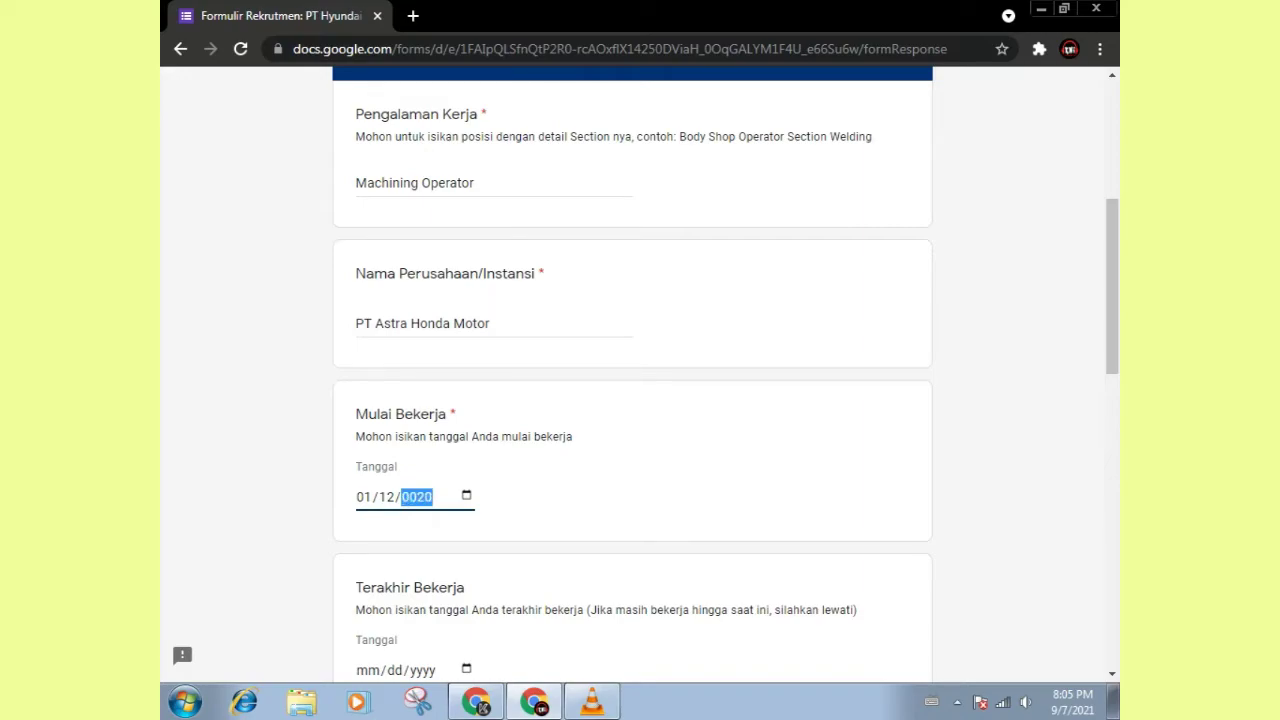
pyautogui.write('17')
pyautogui.press('Tab')
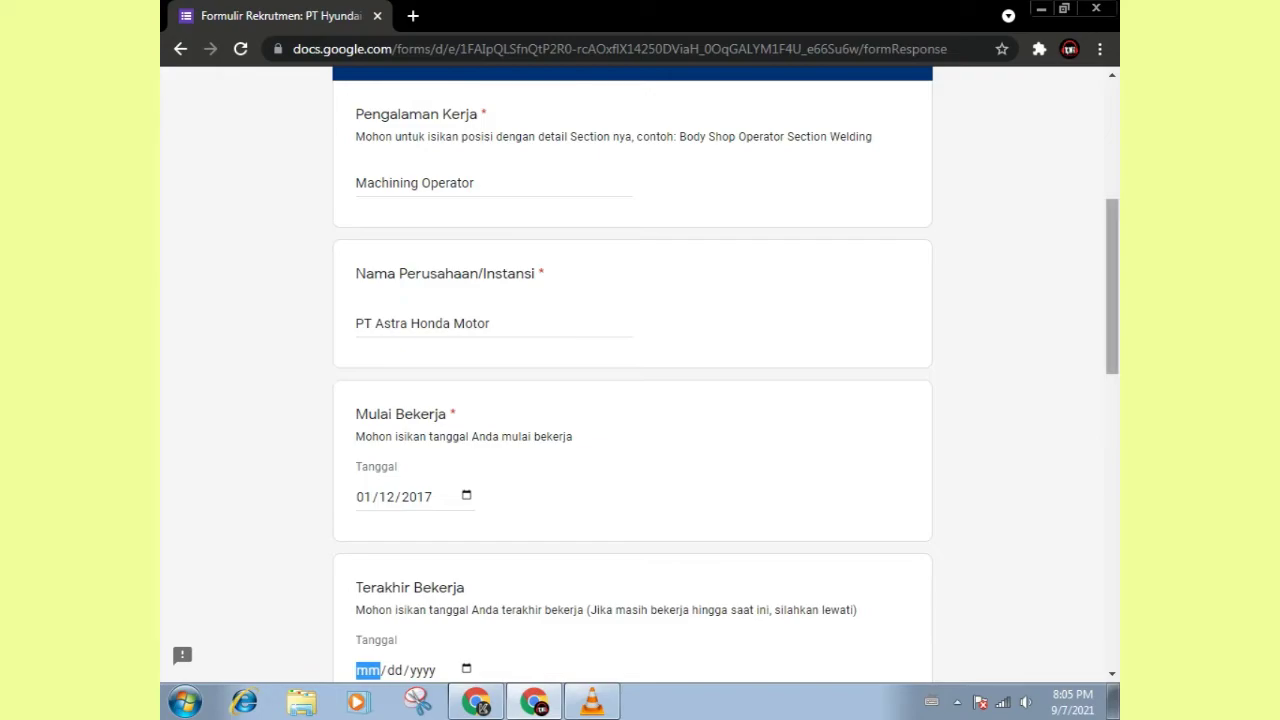
# Step: Set the end date to 03/11/2019 and total experience to '2 Tahun', then continue
pyautogui.scroll(-5, 632, 374)
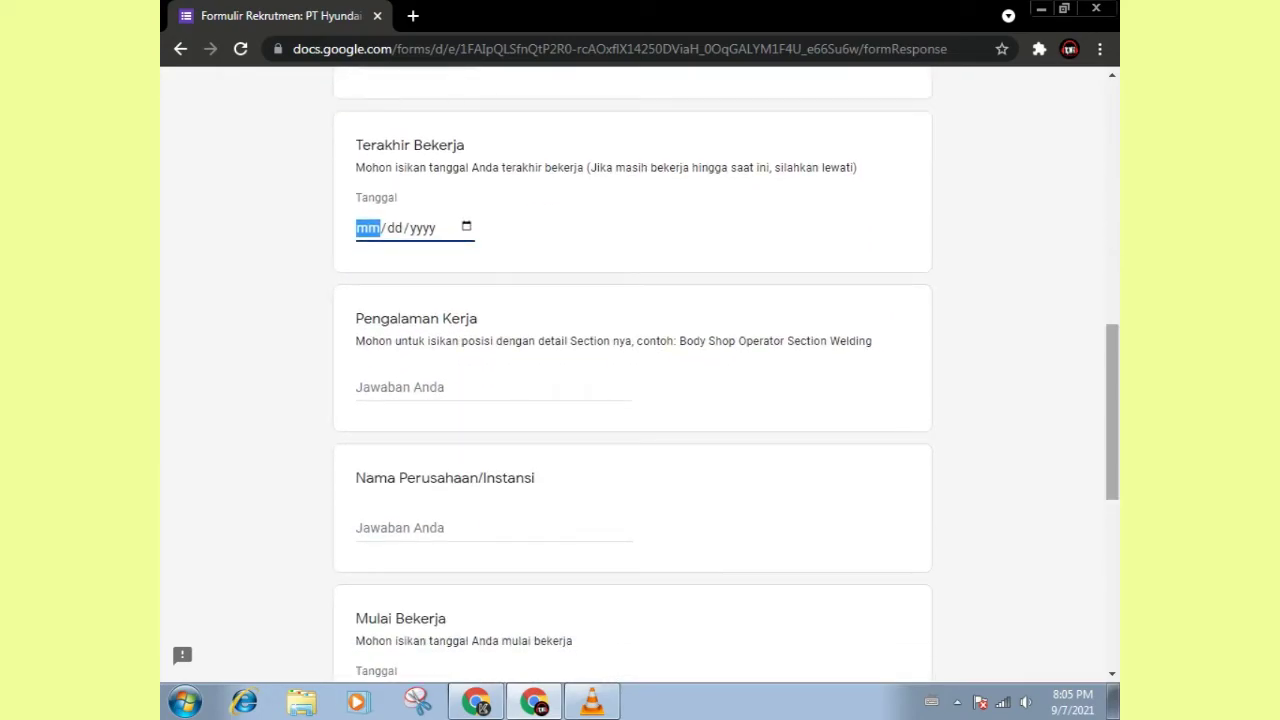
pyautogui.write('02')
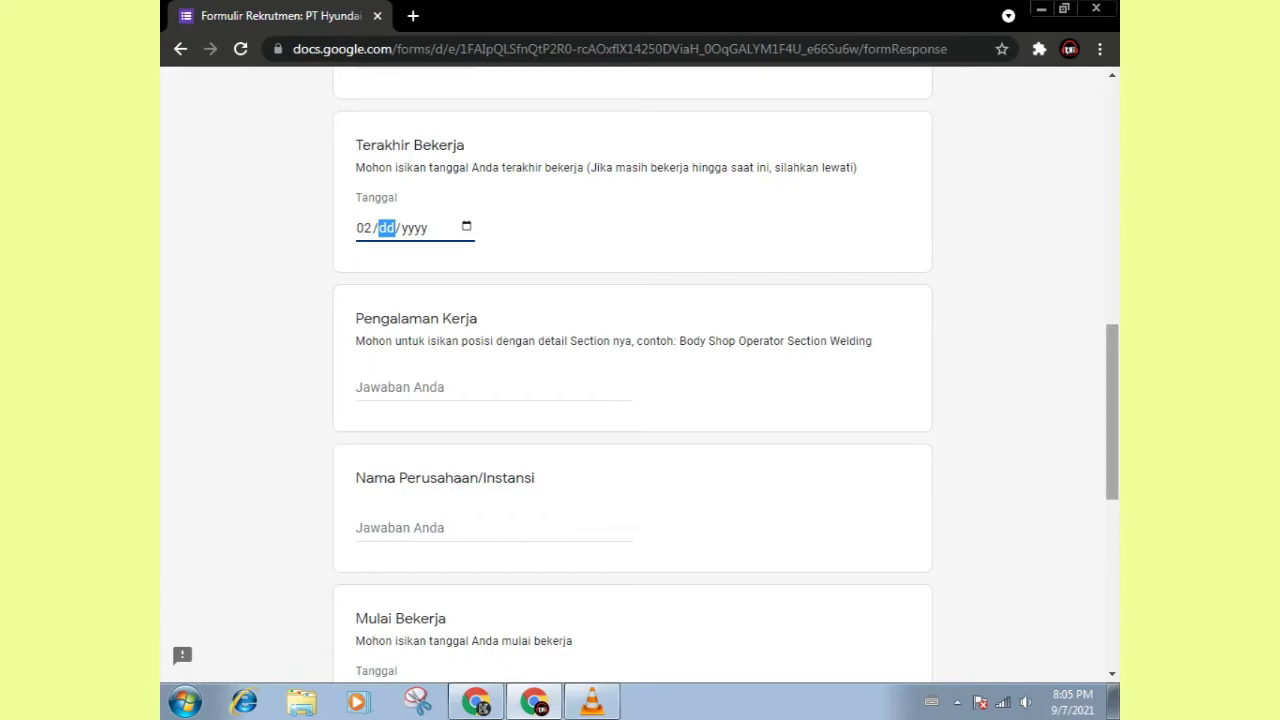
pyautogui.click(363, 228)
pyautogui.write('03110')
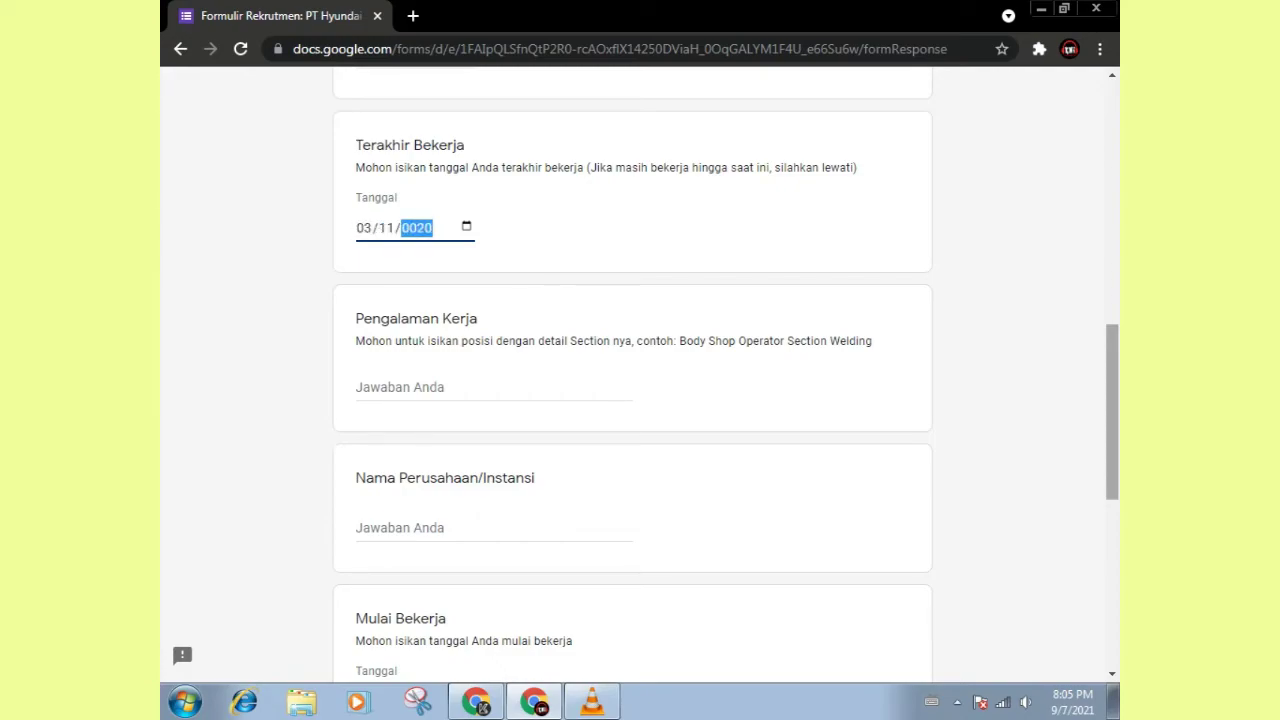
pyautogui.write('2019')
pyautogui.press('Tab')
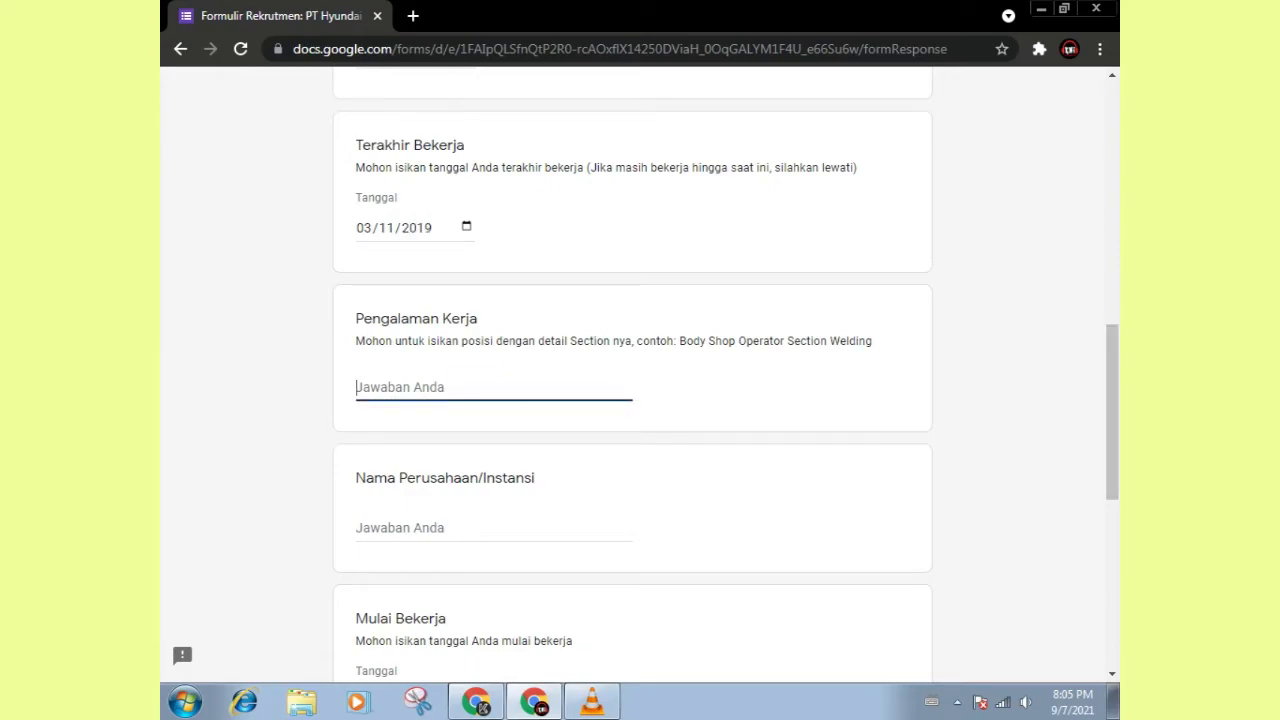
pyautogui.scroll(-5, 632, 380)
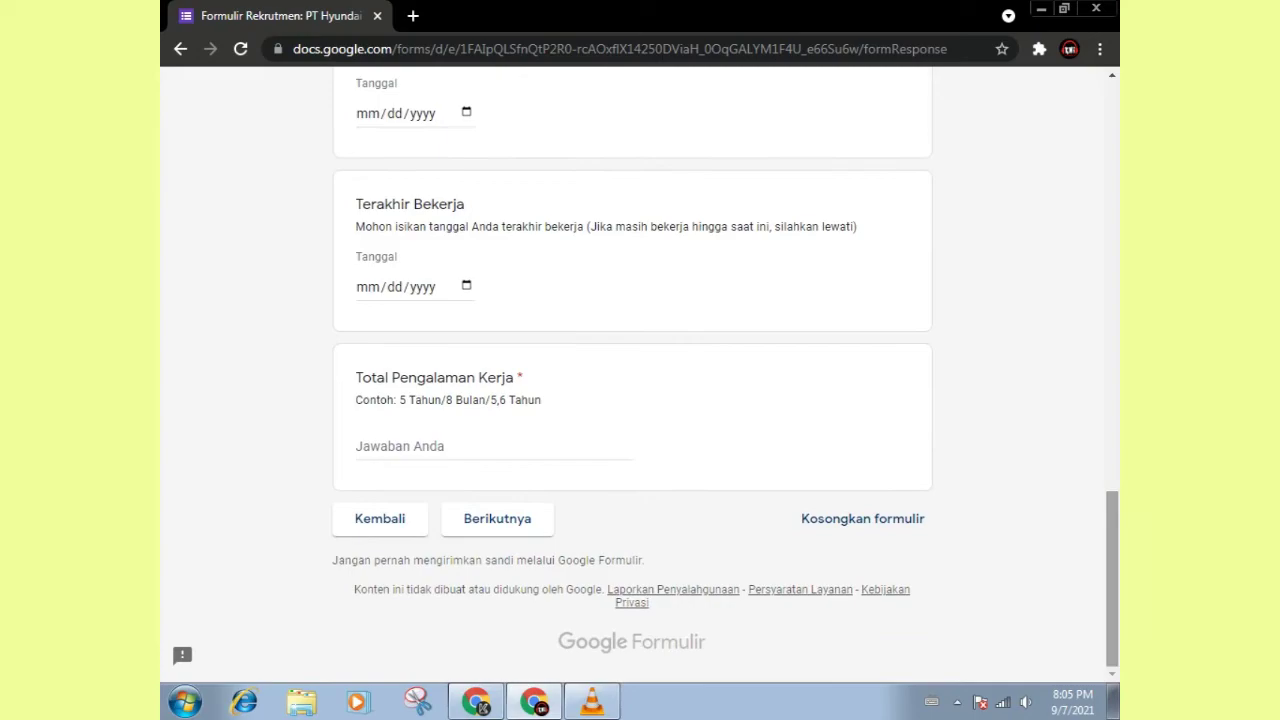
pyautogui.click(490, 446)
pyautogui.write('2 Tahuy')
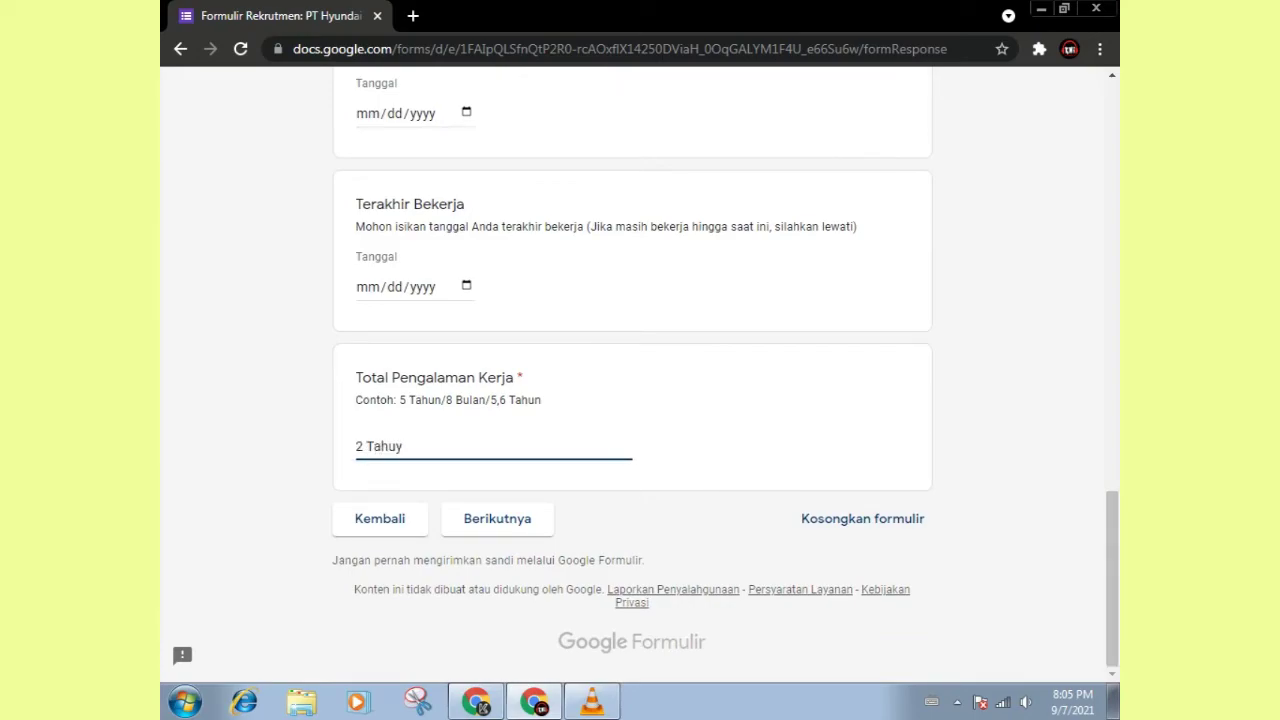
pyautogui.press('BackSpace')
pyautogui.write('n')
pyautogui.click(497, 518)
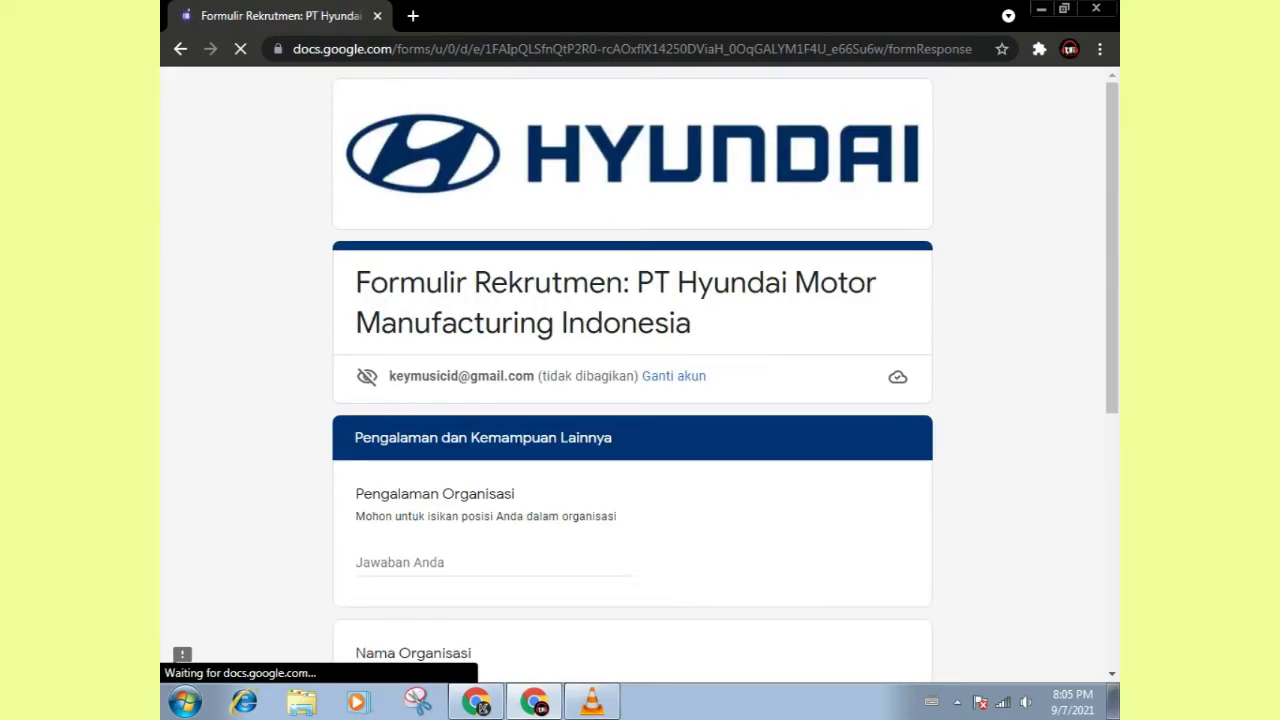
# Step: Leave the organisation and language questions blank and move on to the Vaksinasi Covid 19 page
pyautogui.scroll(-2, 632, 400)
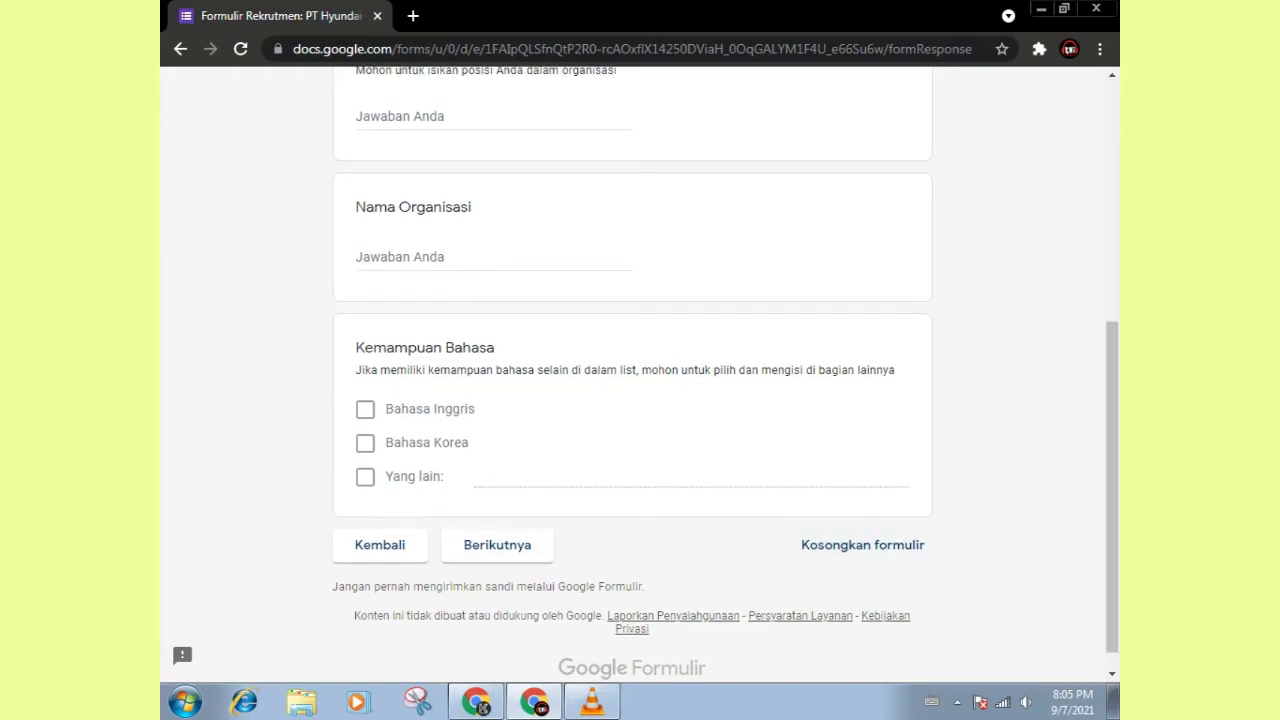
pyautogui.scroll(2, 632, 375)
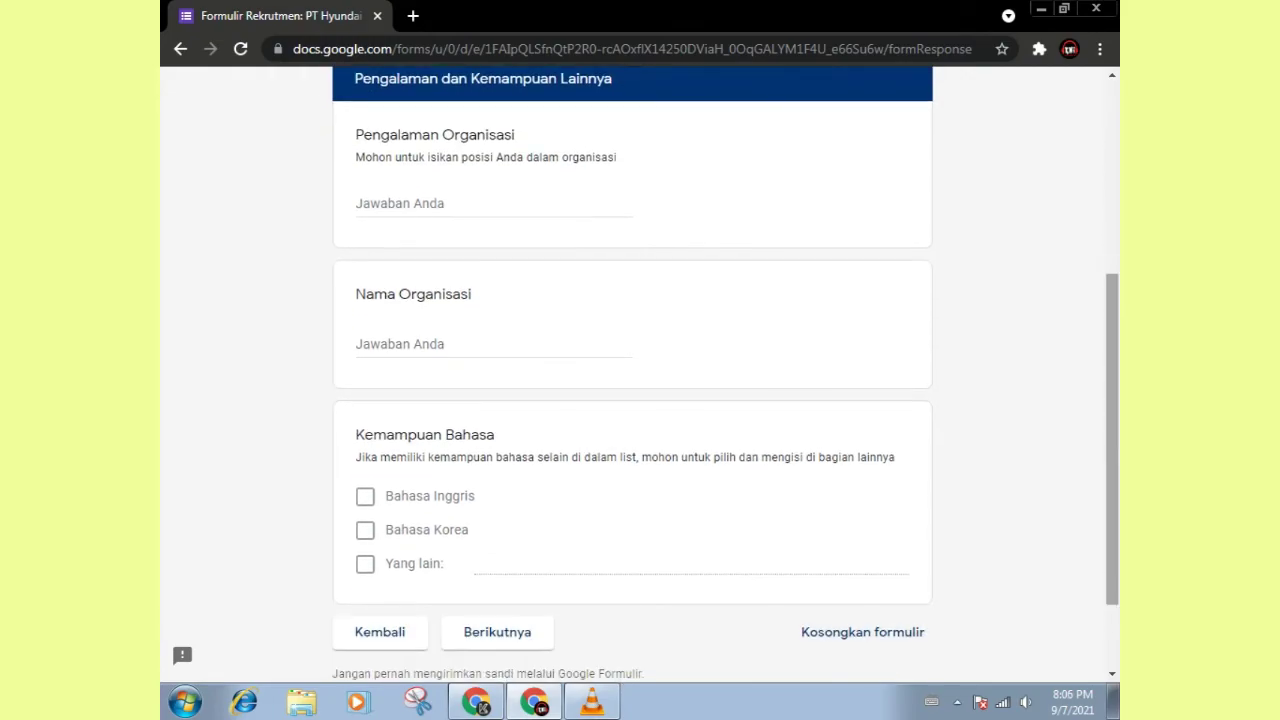
pyautogui.click(497, 632)
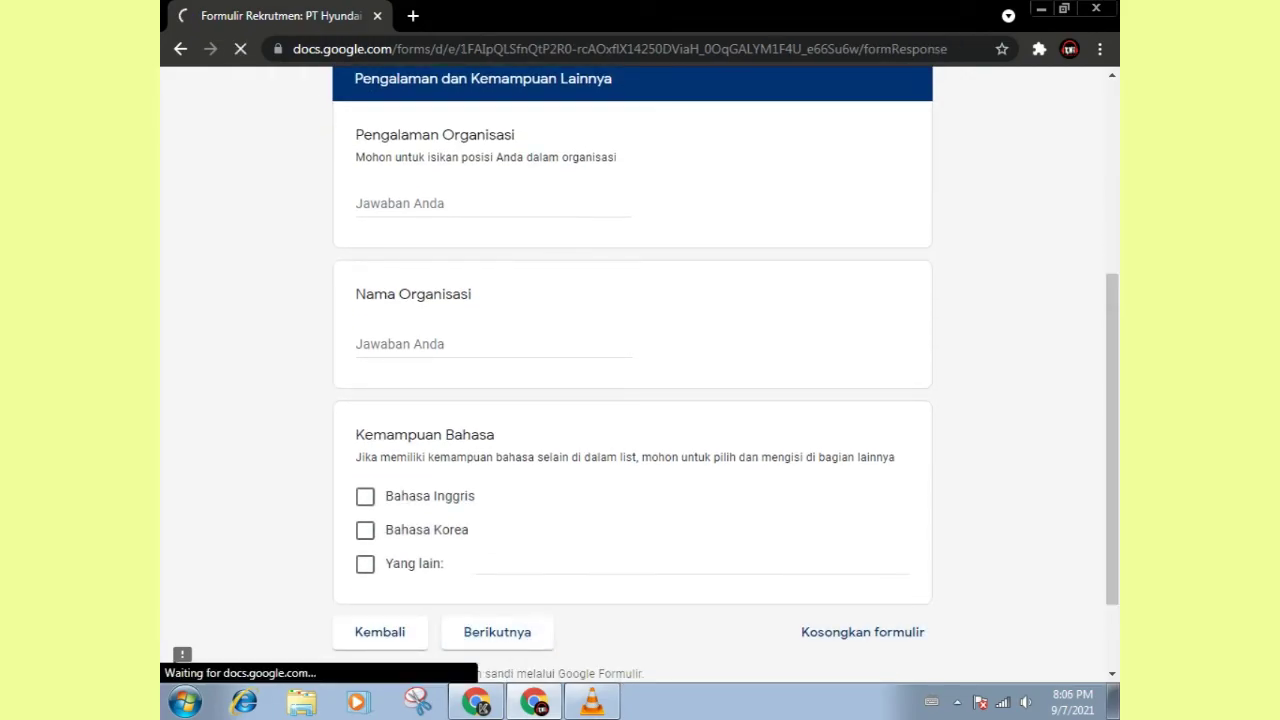
# Step: Answer Sudah to Sudahkah Anda Mendaftar Vaksin
pyautogui.scroll(-2, 632, 375)
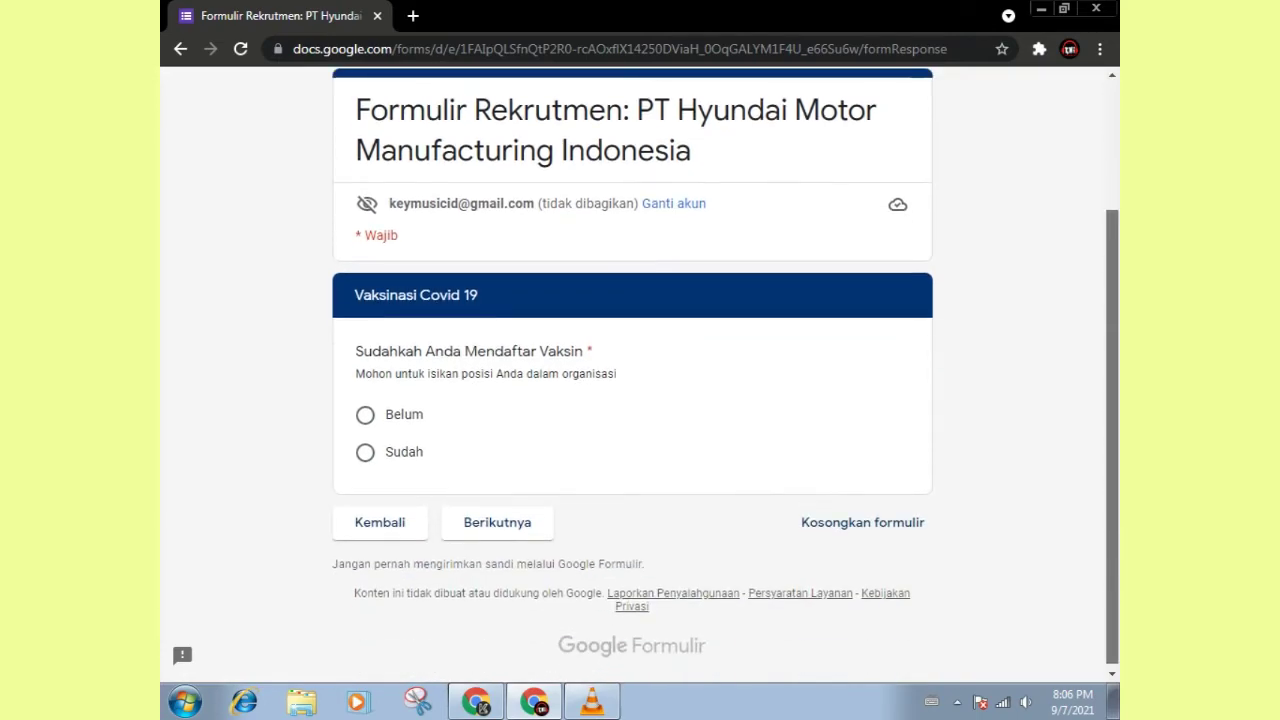
pyautogui.click(365, 451)
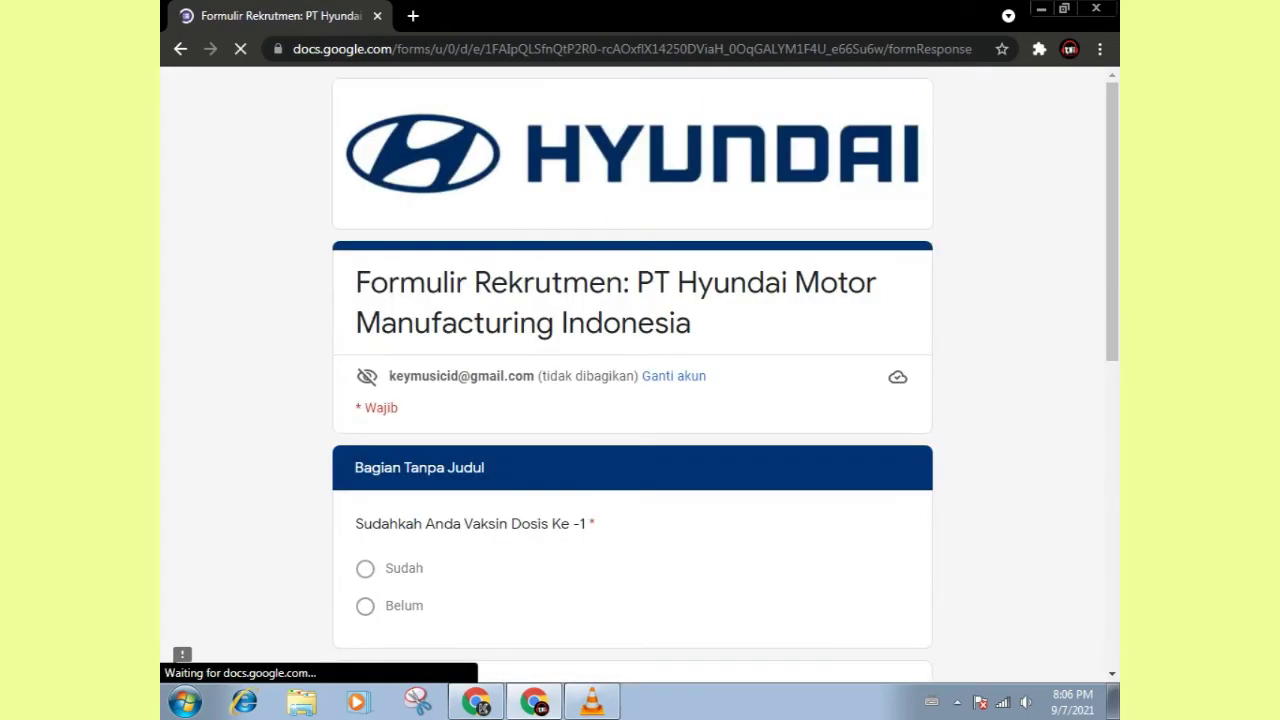
# Step: Mark both vaccine doses Sudah, dated 08/08/2021 and 10/09/2021
pyautogui.scroll(-5, 632, 375)
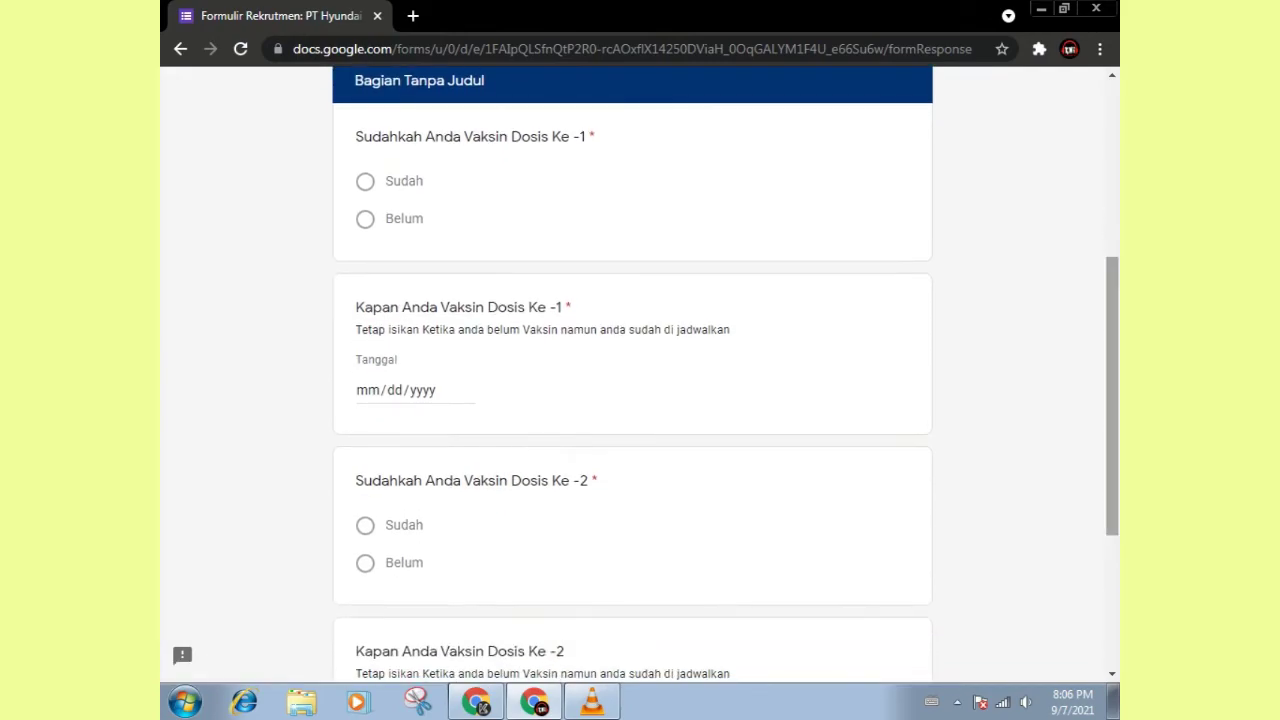
pyautogui.click(365, 181)
pyautogui.click(368, 390)
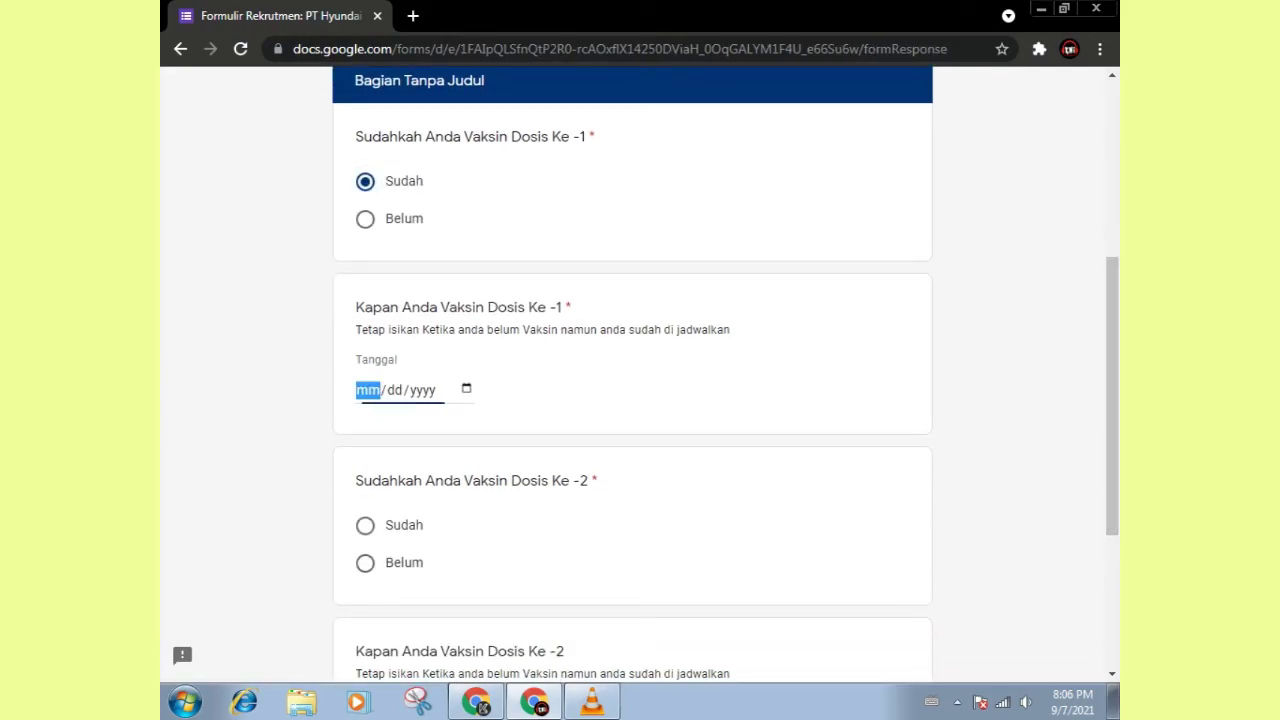
pyautogui.write('08/')
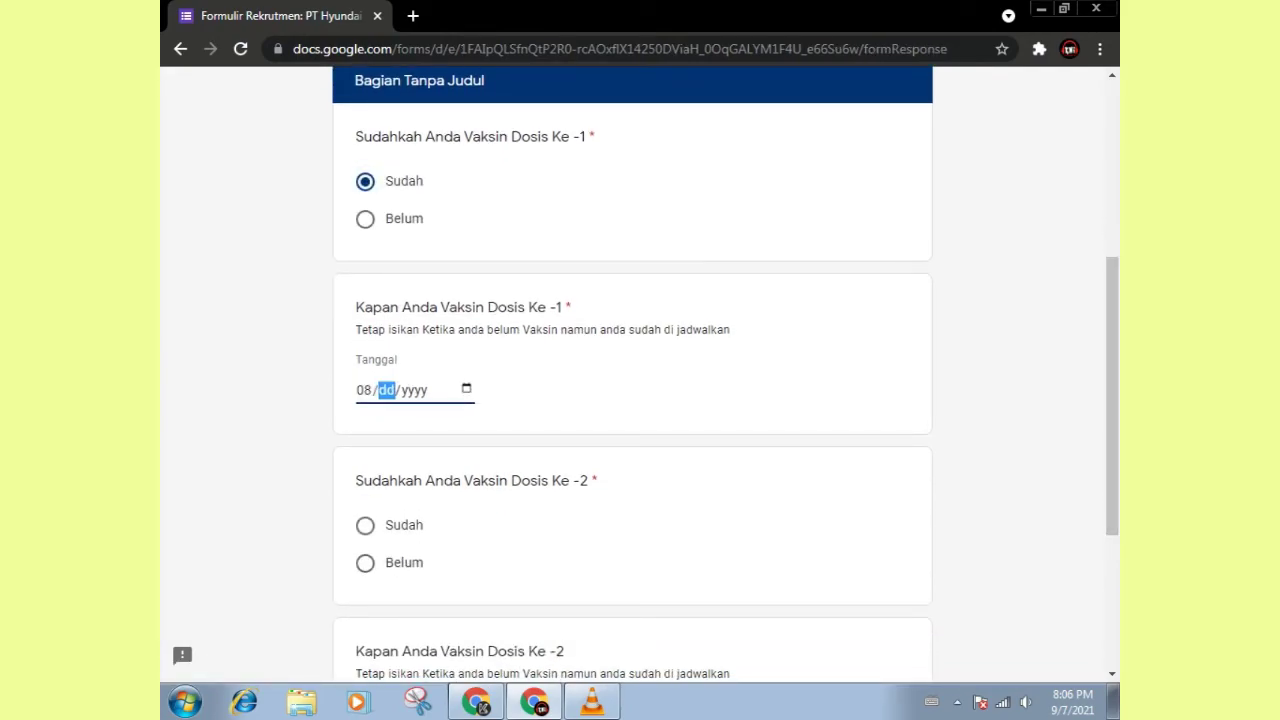
pyautogui.write('08/')
pyautogui.write('20')
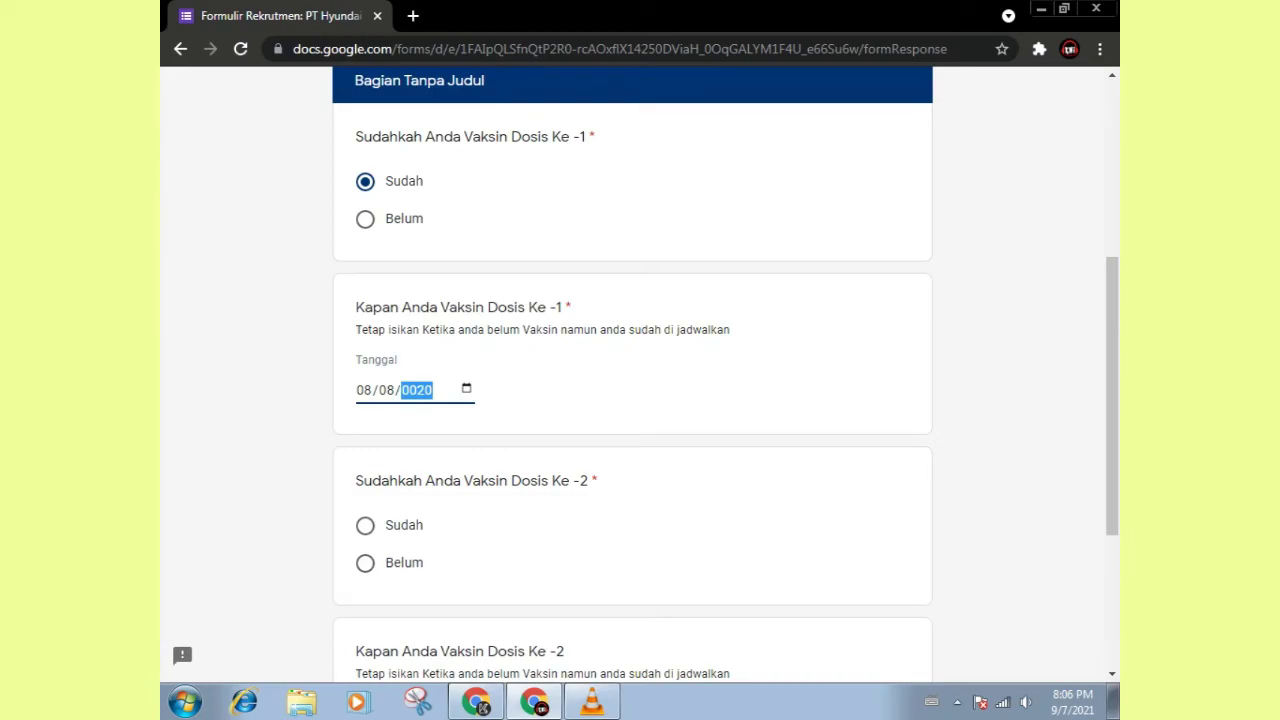
pyautogui.write('21')
pyautogui.click(365, 525)
pyautogui.scroll(-3, 632, 400)
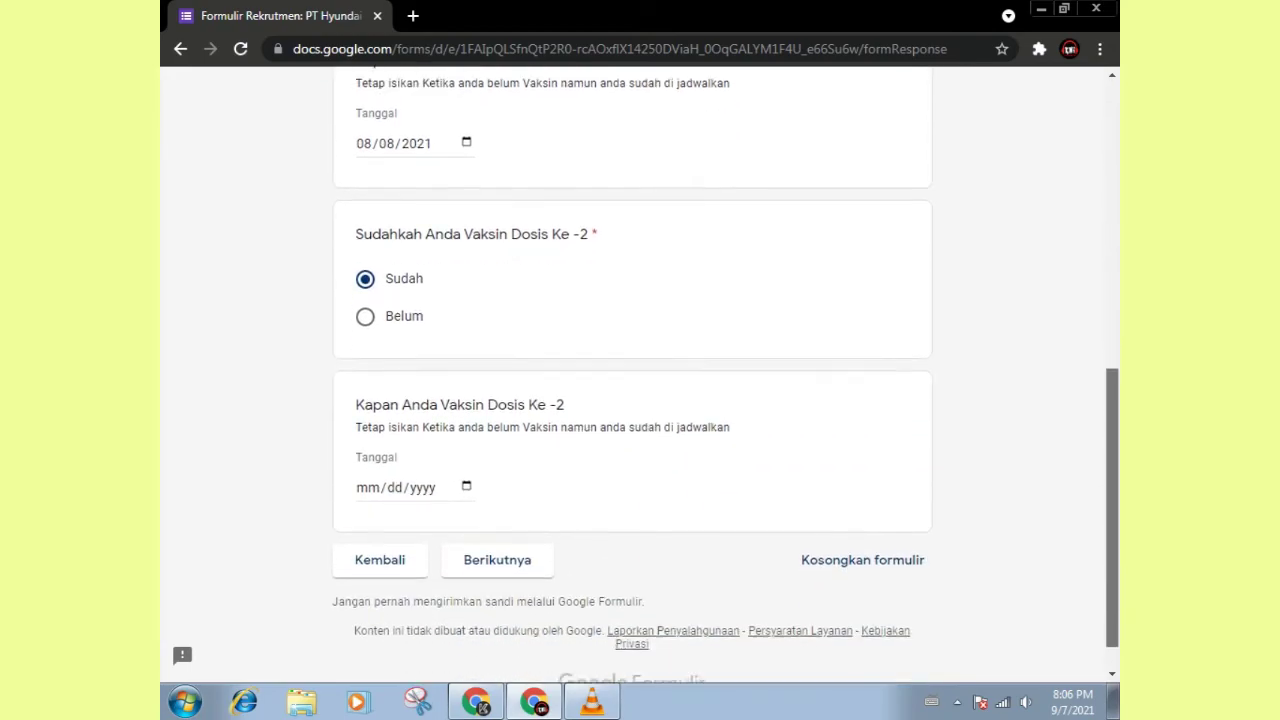
pyautogui.click(368, 468)
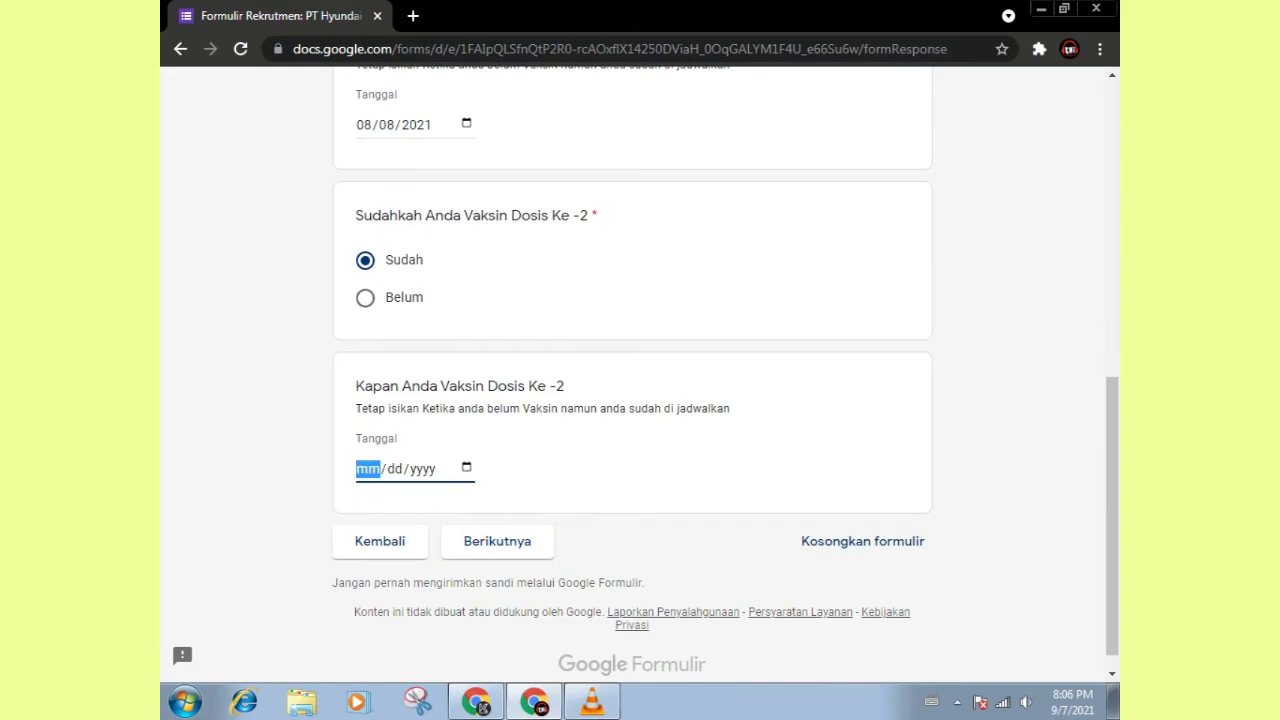
pyautogui.write('10/')
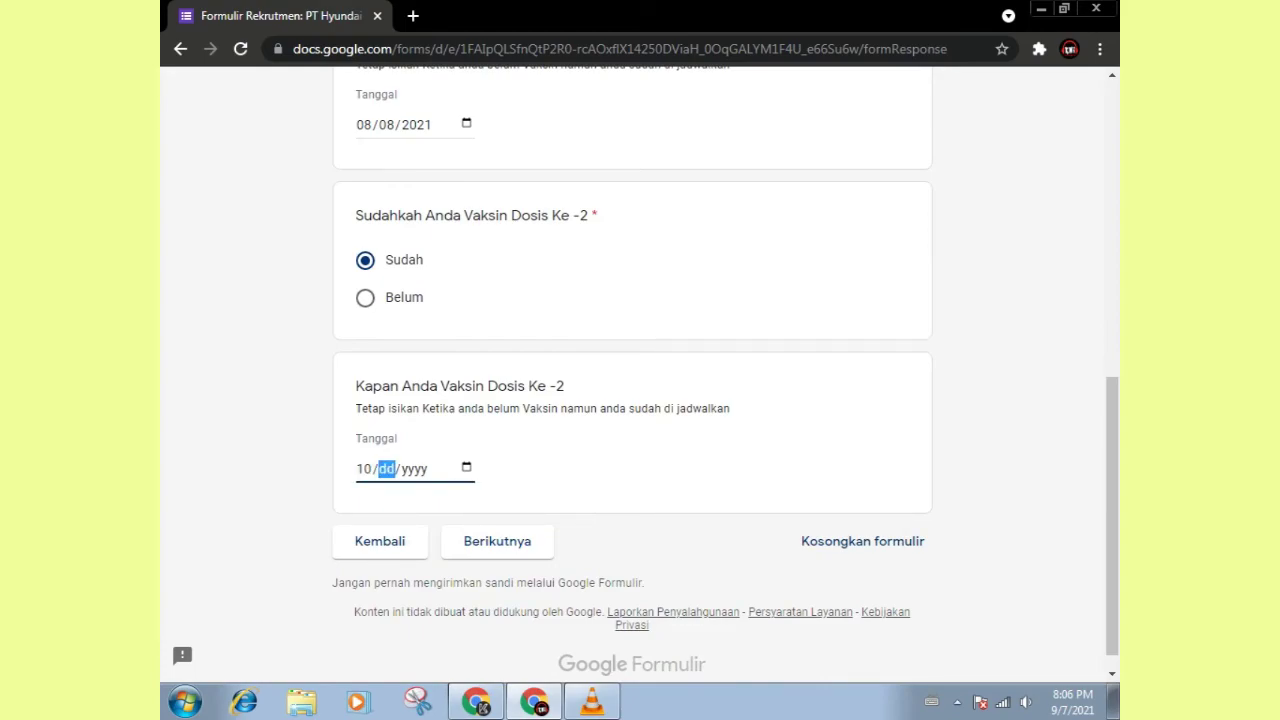
pyautogui.write('09/2021')
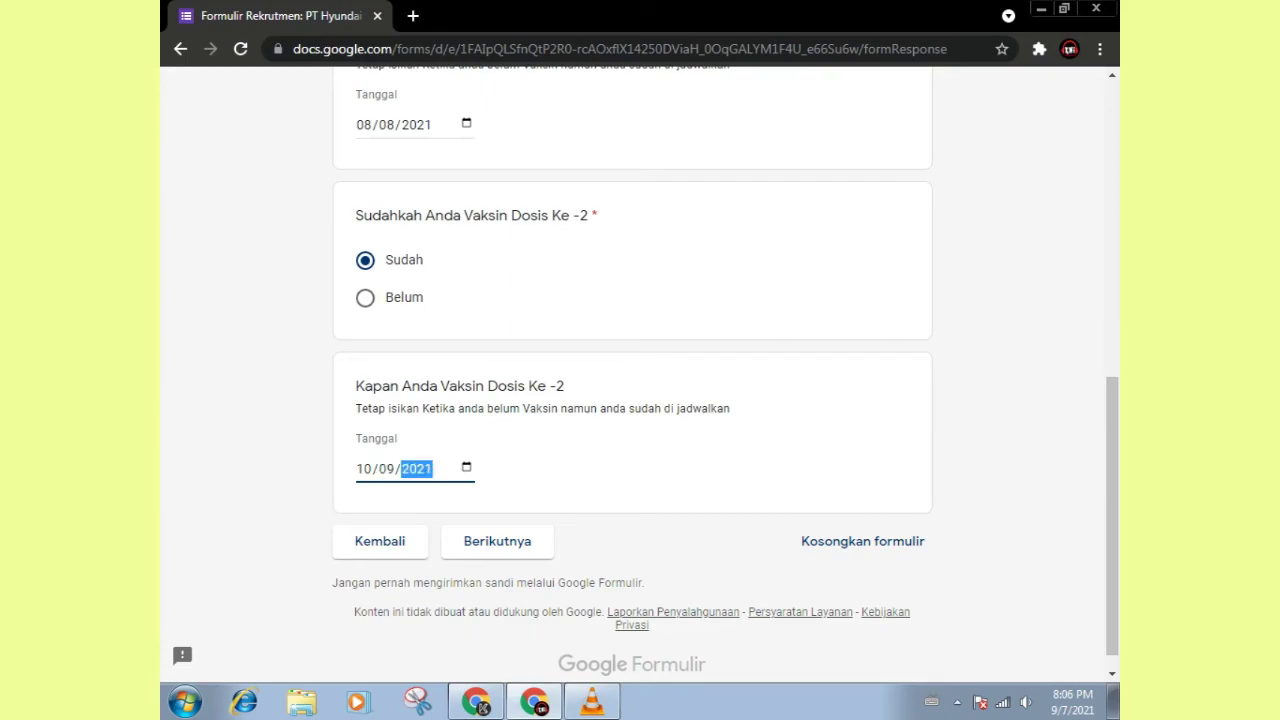
# Step: Answer Belum to the Covid 19 confirmation question and advance to the final page
pyautogui.click(497, 541)
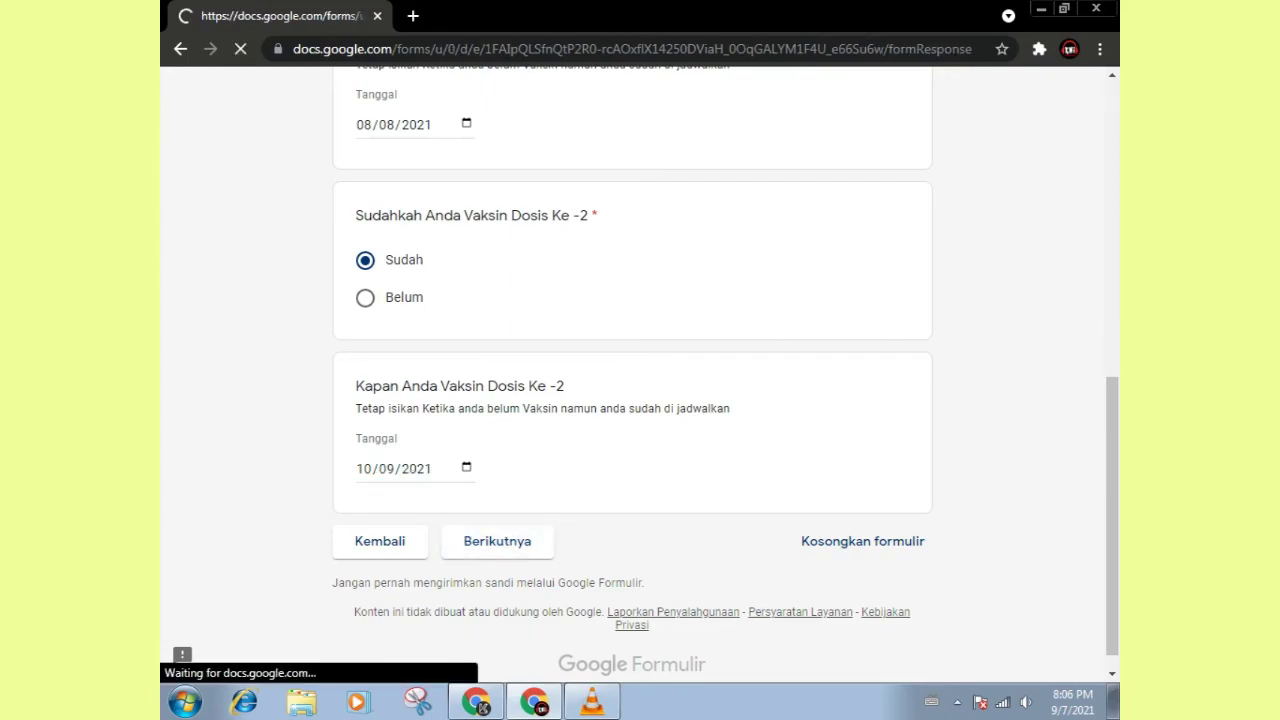
pyautogui.scroll(-2, 632, 400)
pyautogui.click(365, 483)
pyautogui.click(497, 553)
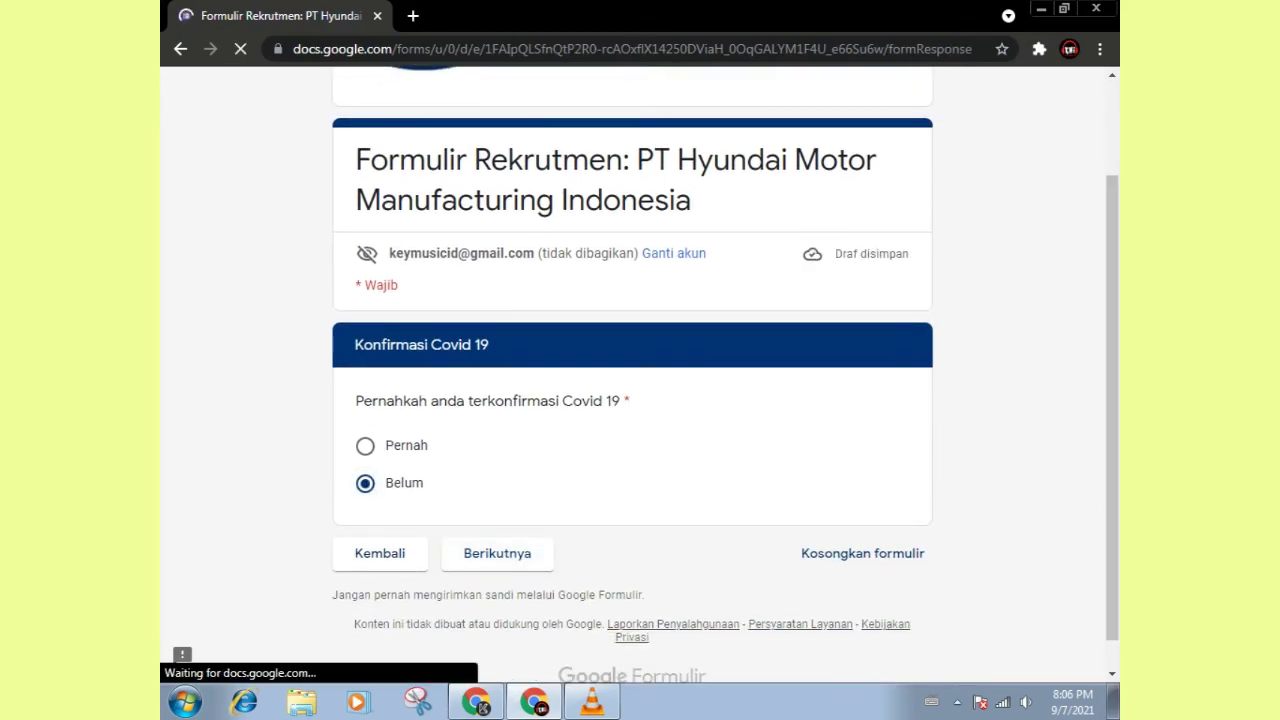